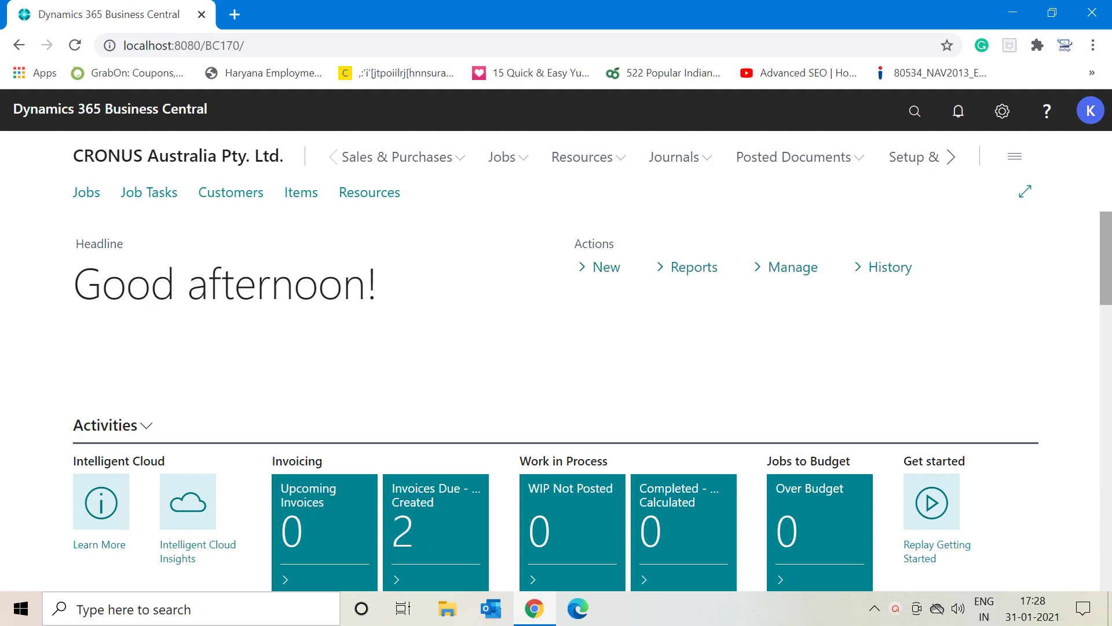
# Search Tell Me for 'General' and highlight the General Journals result.
pyautogui.click(914, 112)
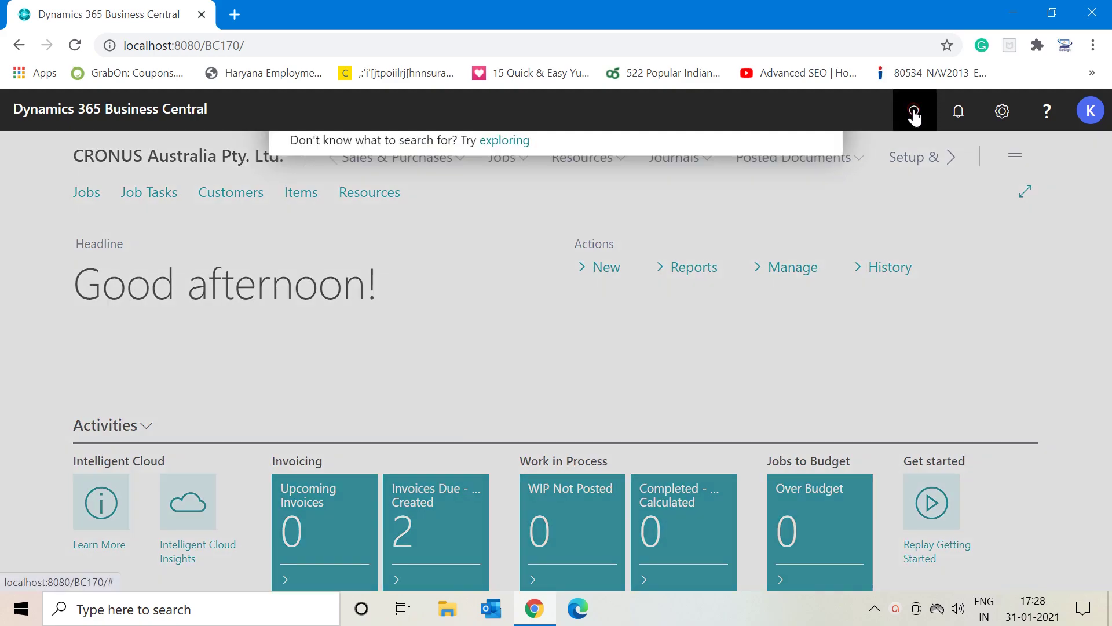
pyautogui.write('Geenar')
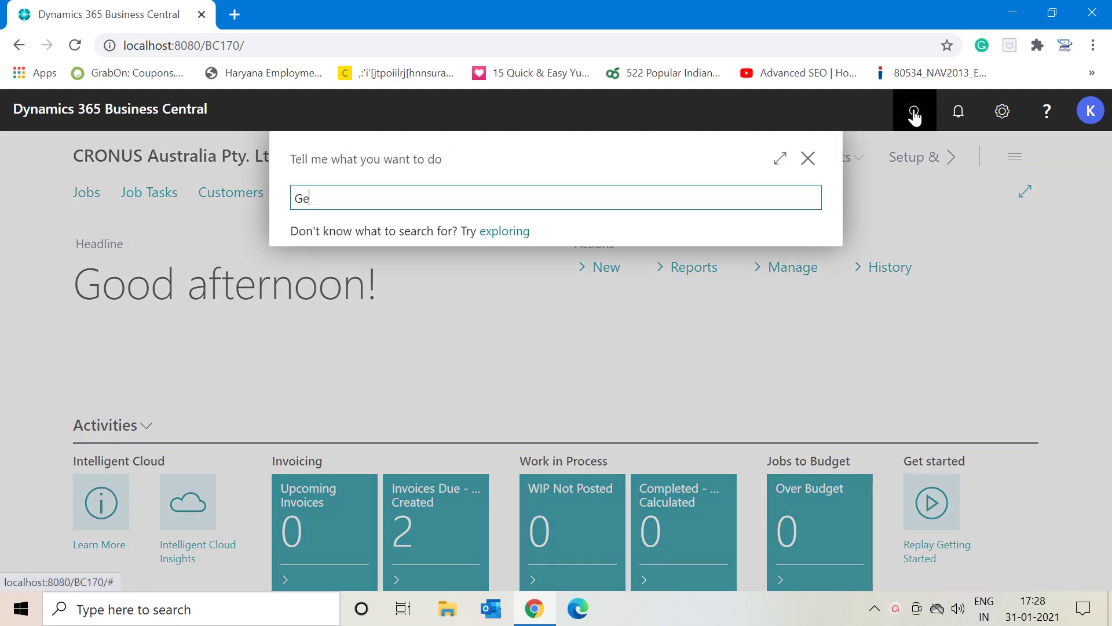
pyautogui.press('BackSpace')
pyautogui.press('BackSpace')
pyautogui.press('BackSpace')
pyautogui.press('BackSpace')
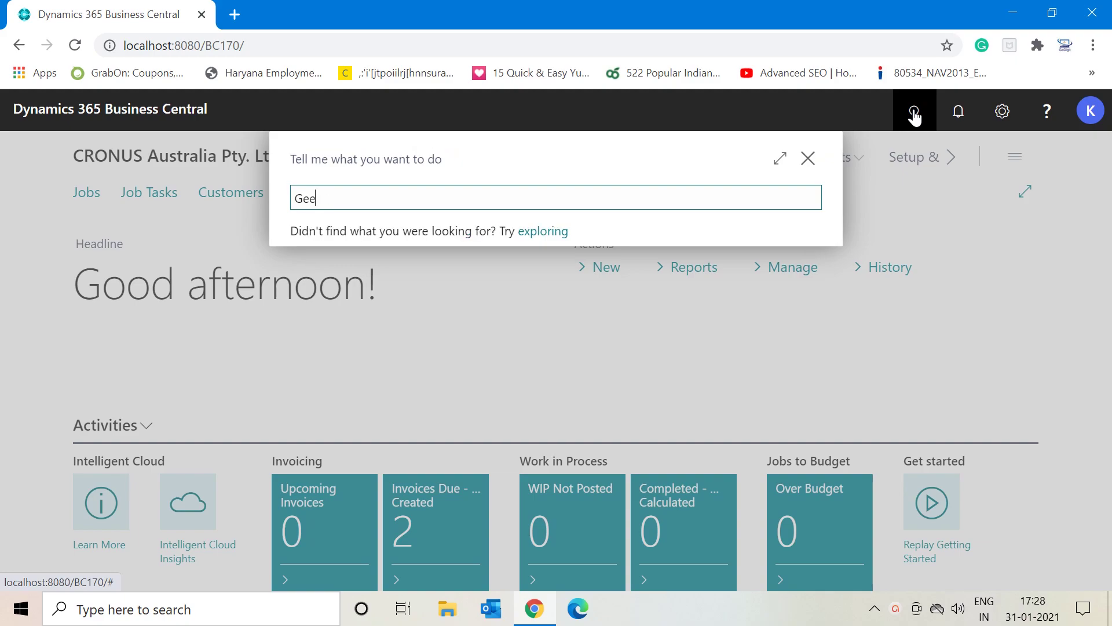
pyautogui.write('near')
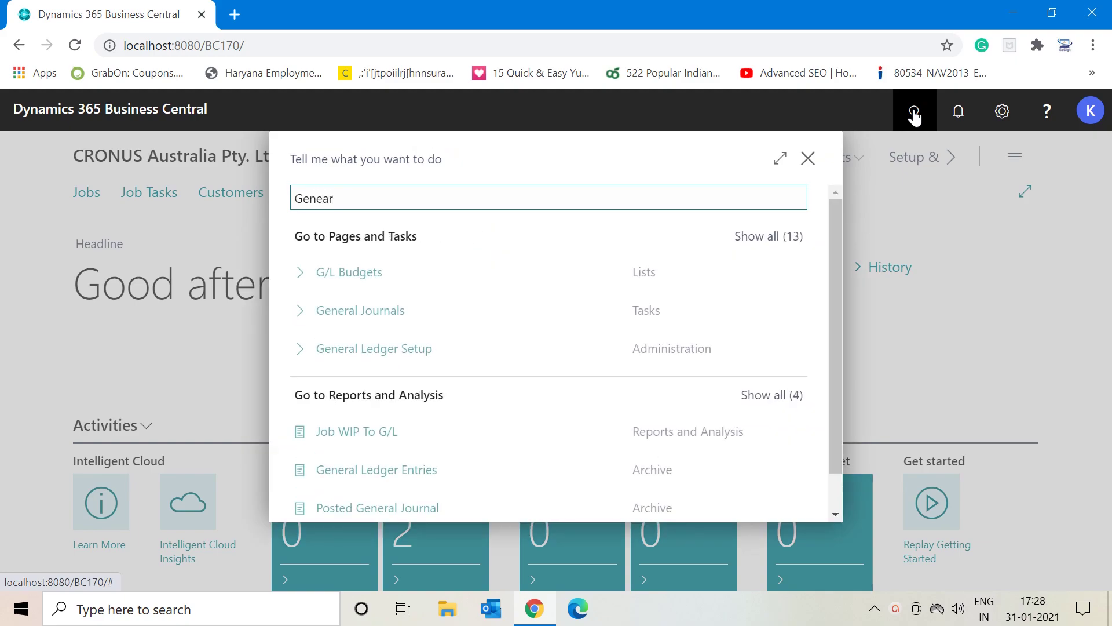
pyautogui.press('Down')
pyautogui.press('Down')
pyautogui.press('Down')
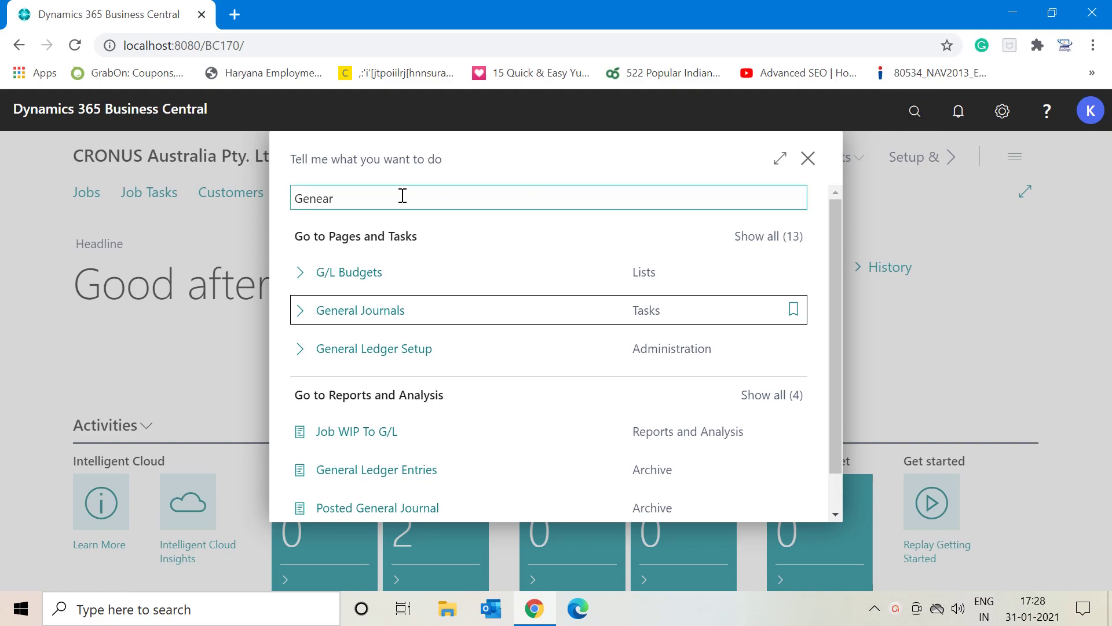
# Open General Journals on the CASH batch with its G00003 line.
pyautogui.click(385, 318)
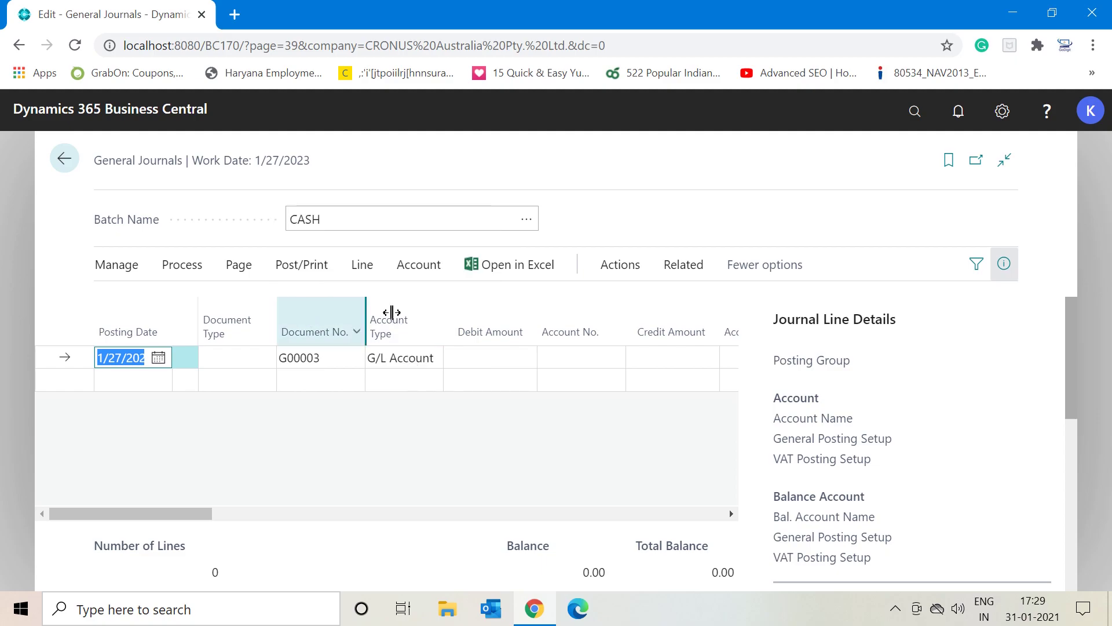
# Set the journal line's document type to Invoice and account type to Customer.
pyautogui.click(241, 362)
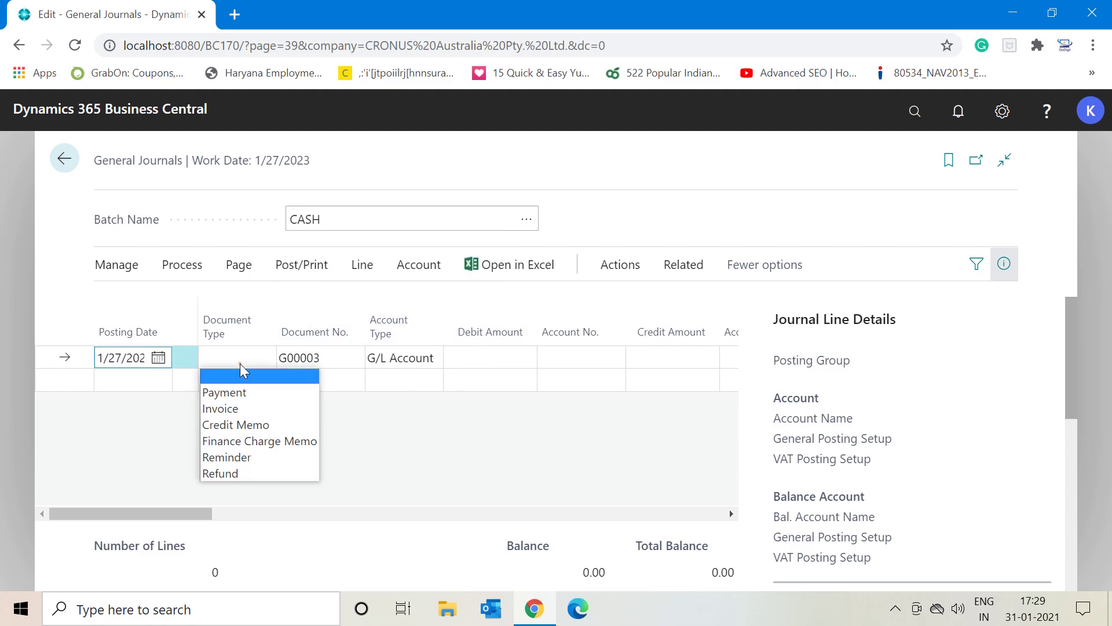
pyautogui.click(241, 412)
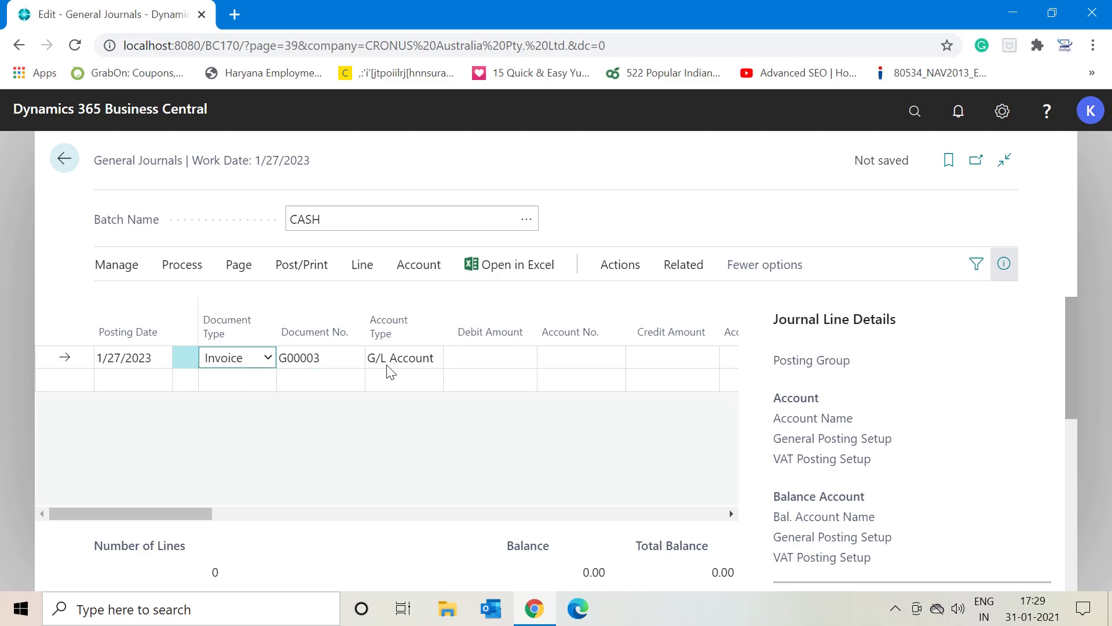
pyautogui.click(407, 364)
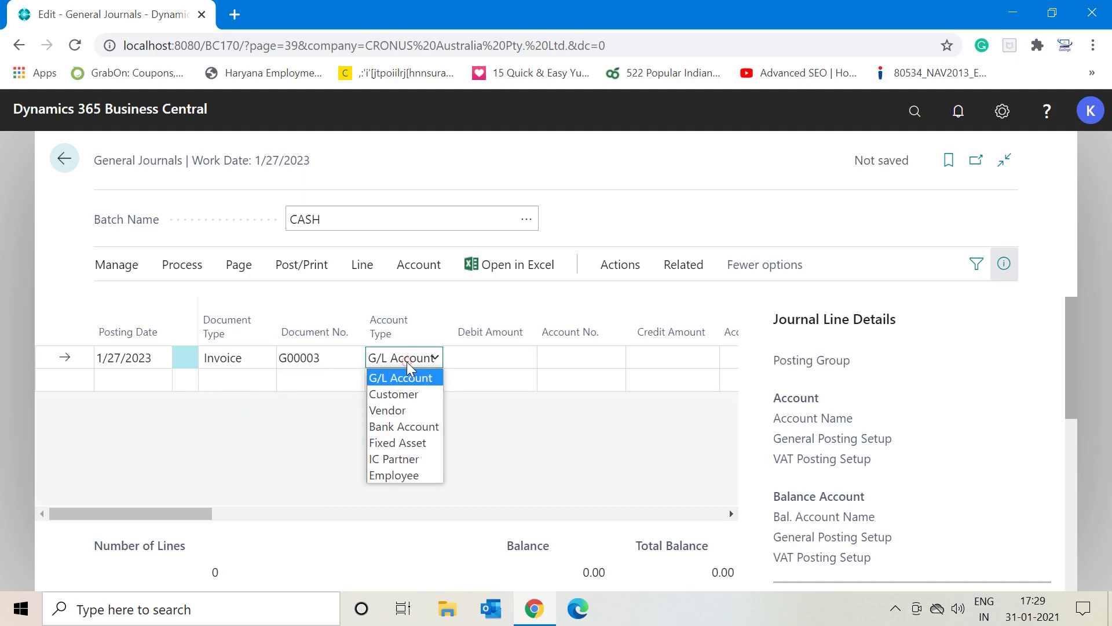
pyautogui.click(407, 391)
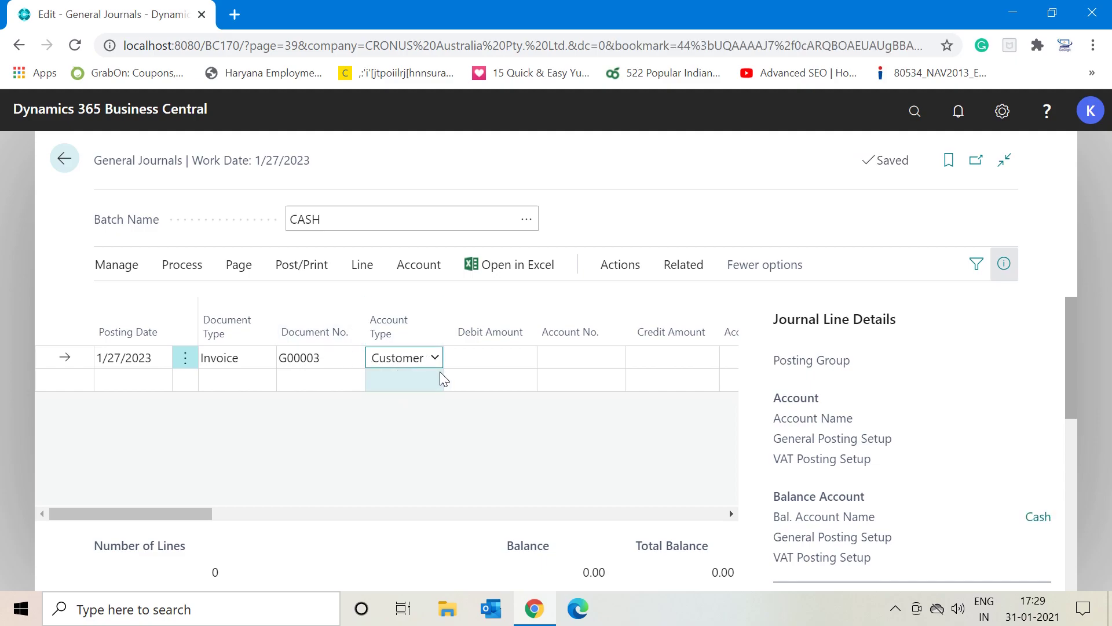
# Enter a 10,000.00 debit amount on the line, balanced against account 2910.
pyautogui.click(488, 357)
pyautogui.write('10000')
pyautogui.press('Tab')
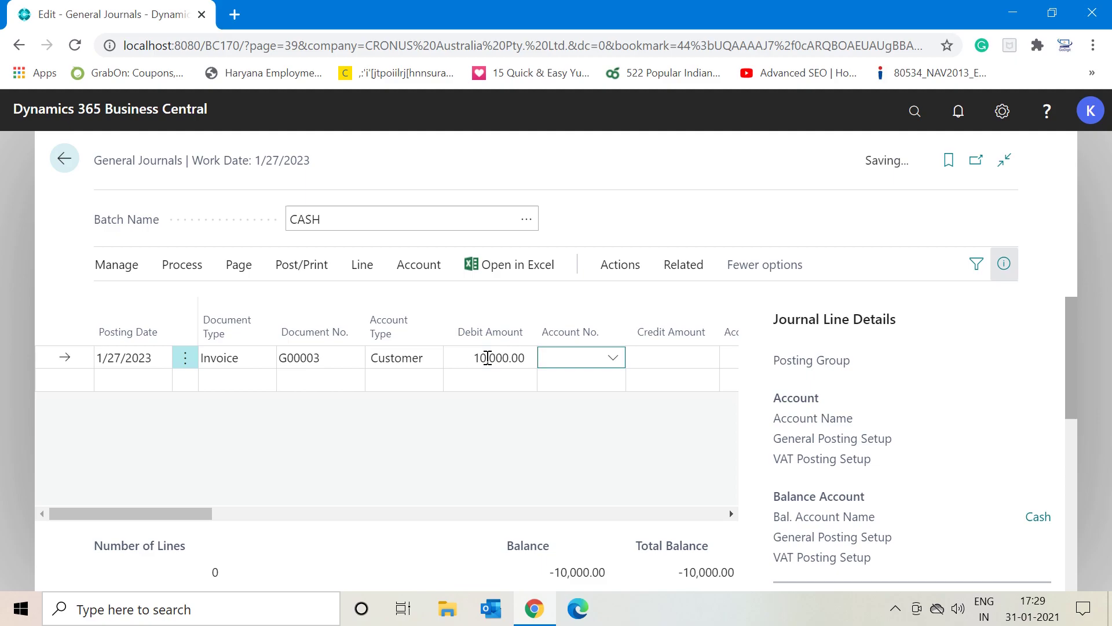
pyautogui.press('Tab')
pyautogui.press('Tab')
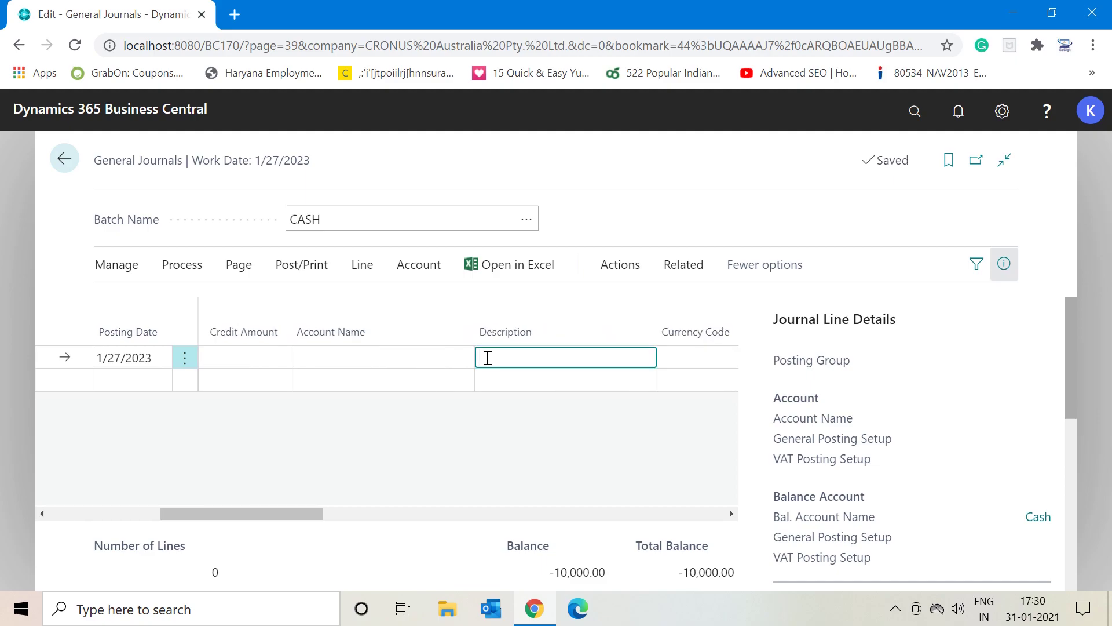
pyautogui.press('Tab')
pyautogui.press('Tab')
pyautogui.press('Tab')
pyautogui.press('Tab')
pyautogui.press('Tab')
pyautogui.press('Tab')
pyautogui.press('Tab')
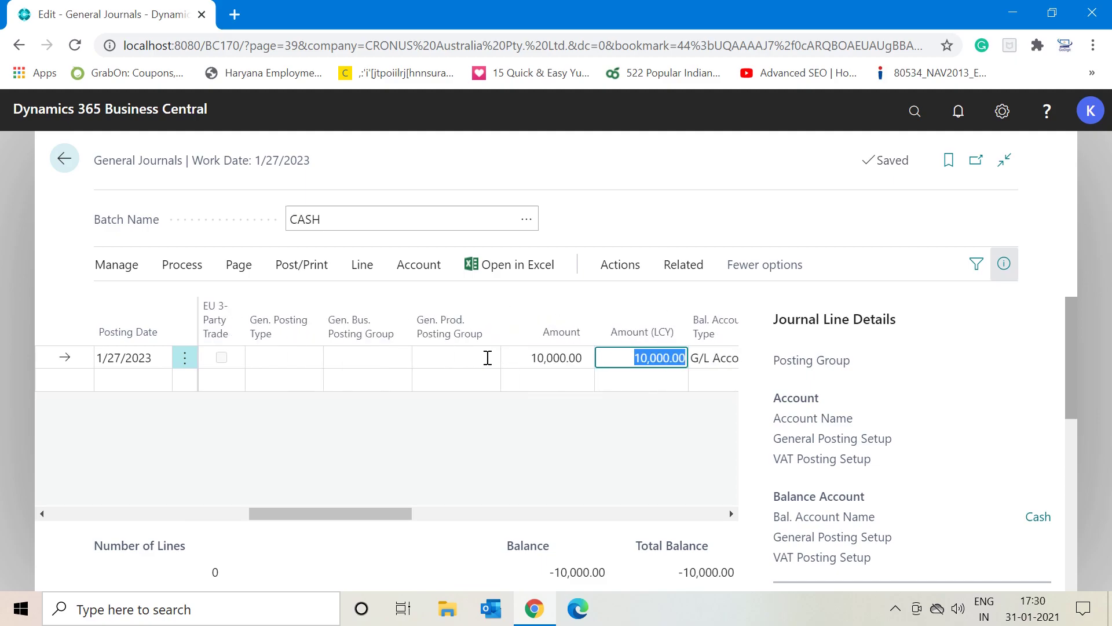
pyautogui.press('Tab')
pyautogui.press('Tab')
pyautogui.hotkey('shift', 'Tab')
pyautogui.press('Tab')
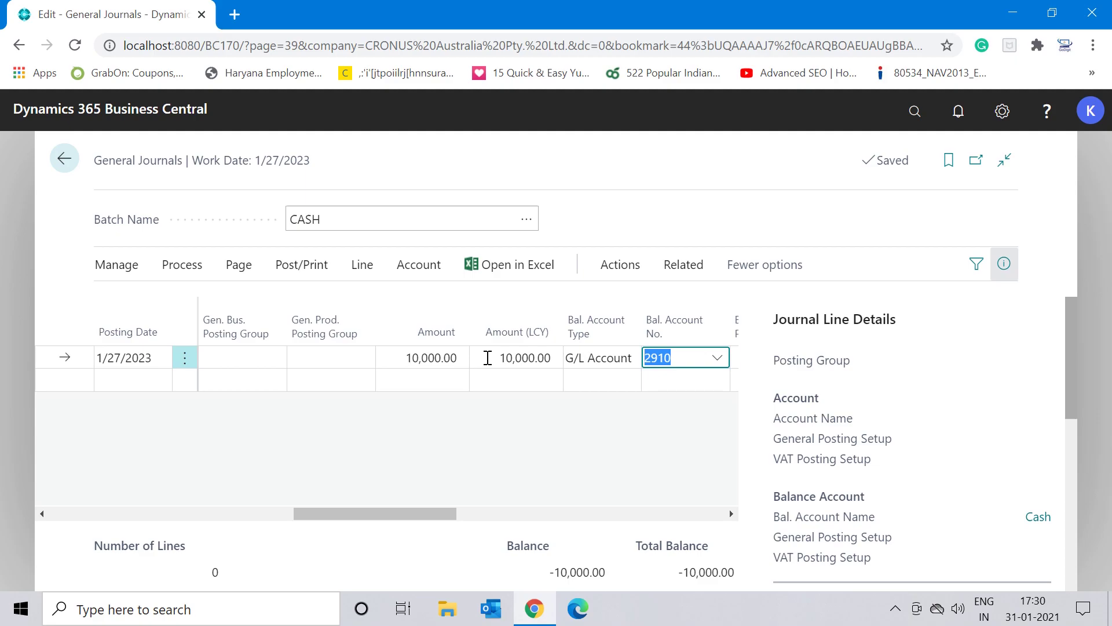
pyautogui.press('Down')
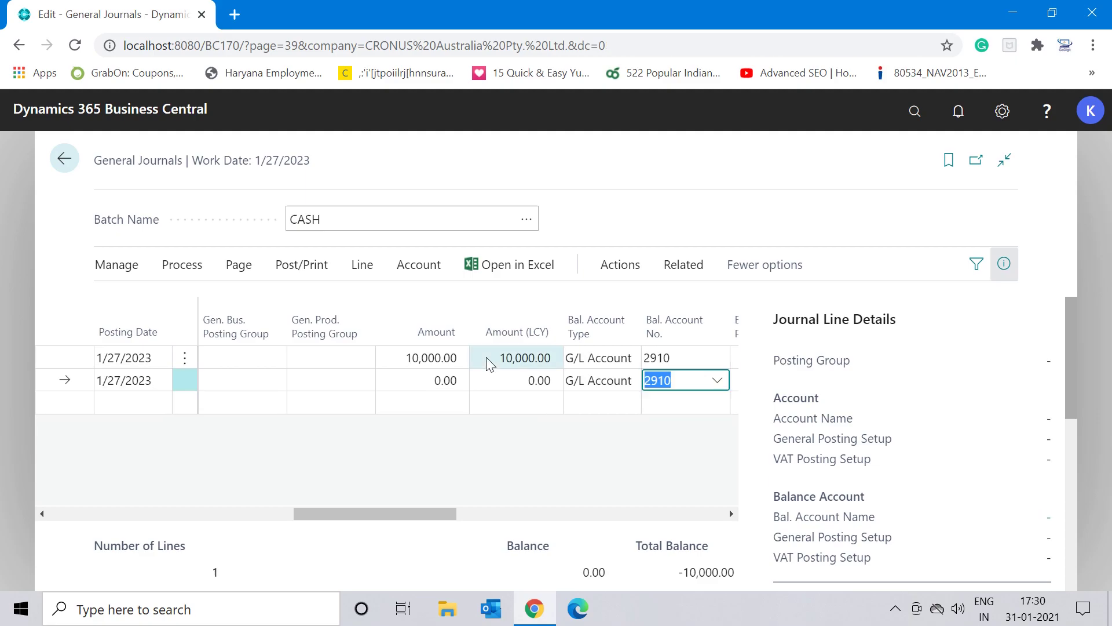
pyautogui.press('Up')
pyautogui.hotkey('shift', 'Tab')
pyautogui.hotkey('shift', 'Tab')
pyautogui.hotkey('shift', 'Tab')
pyautogui.hotkey('shift', 'Tab')
pyautogui.hotkey('shift', 'Tab')
pyautogui.hotkey('shift', 'Tab')
pyautogui.hotkey('shift', 'Tab')
pyautogui.hotkey('shift', 'Tab')
pyautogui.hotkey('shift', 'Tab')
pyautogui.hotkey('shift', 'Tab')
pyautogui.hotkey('shift', 'Tab')
pyautogui.hotkey('shift', 'Tab')
pyautogui.hotkey('shift', 'Tab')
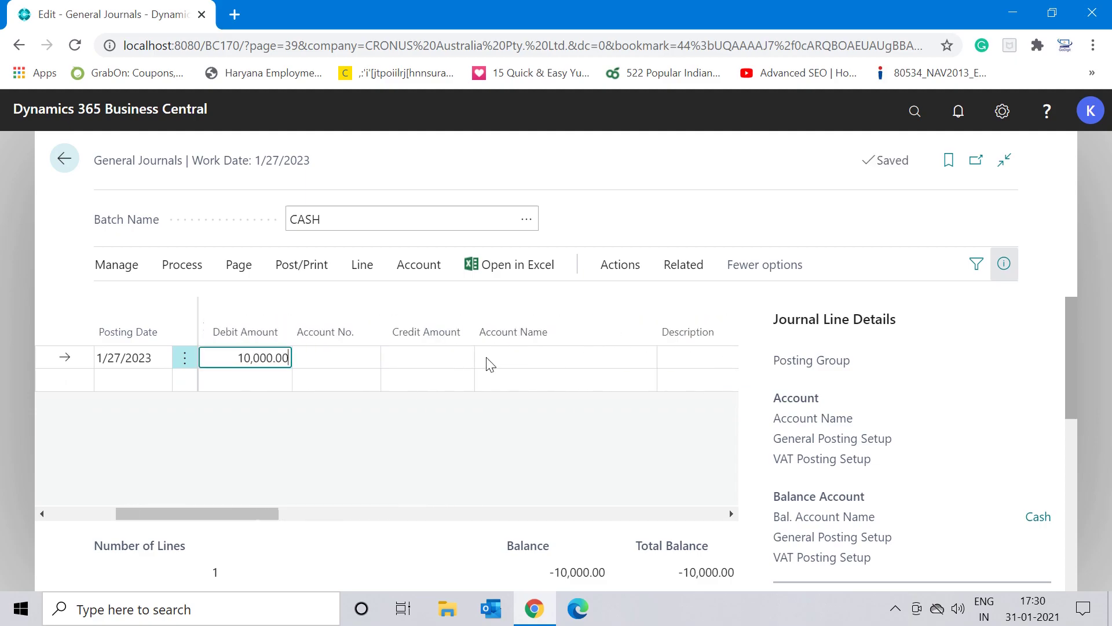
pyautogui.press('Tab')
pyautogui.press('Tab')
pyautogui.press('Tab')
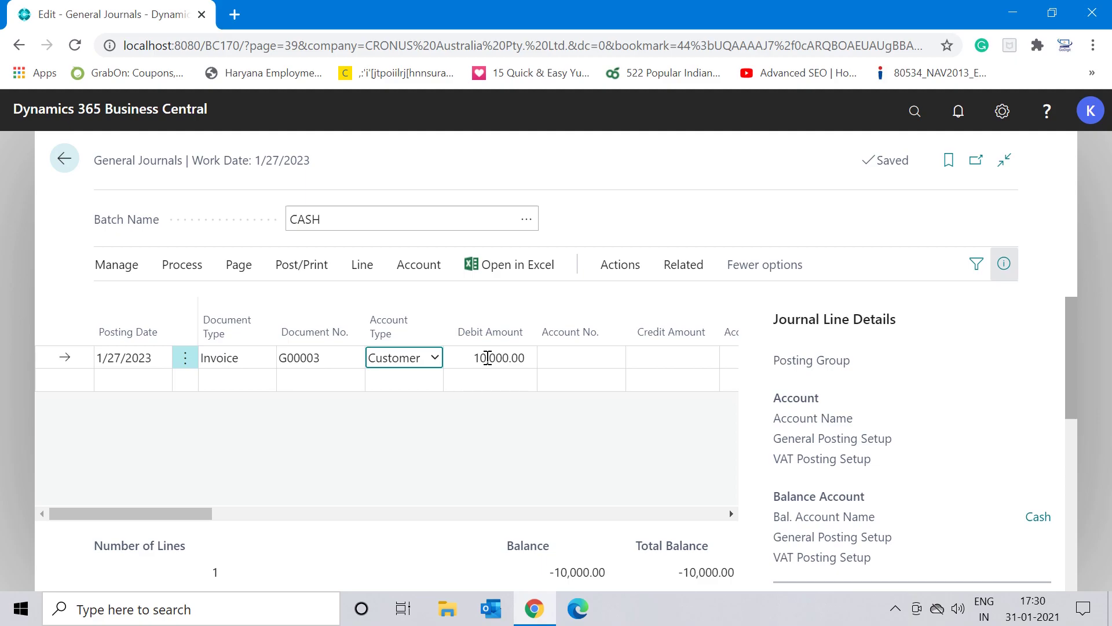
pyautogui.press('Tab')
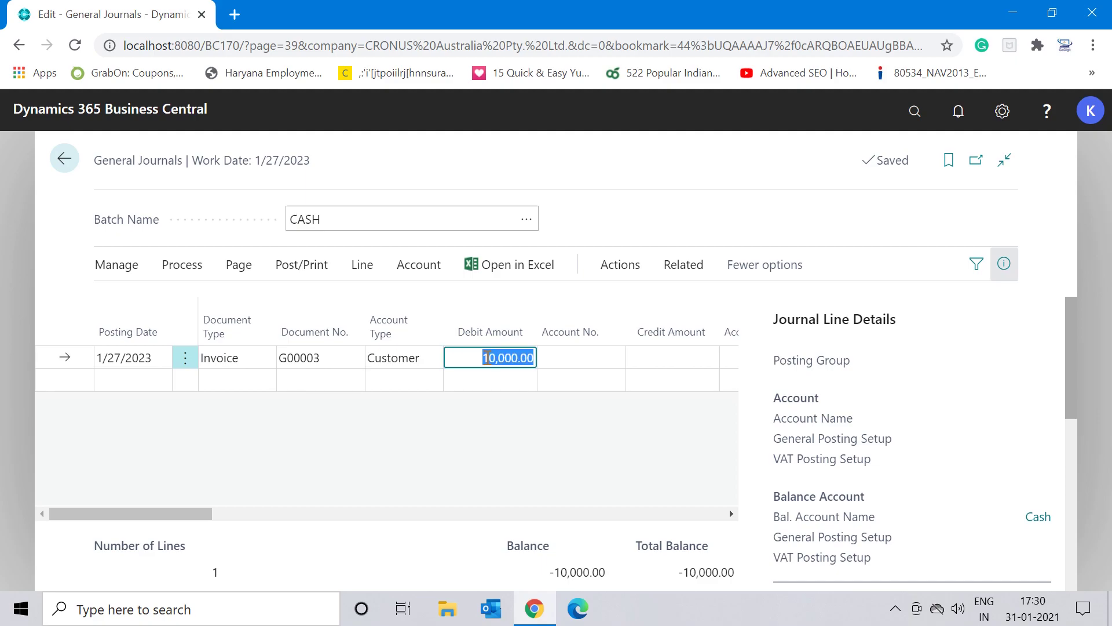
pyautogui.press('Tab')
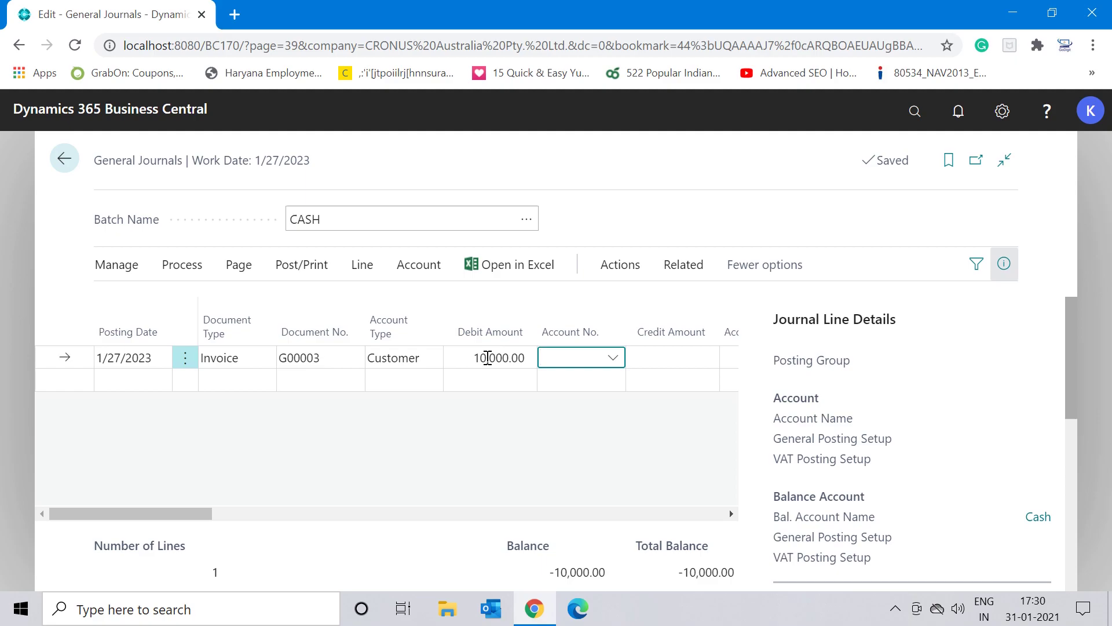
# Choose The Cannon Group PLC as the line's customer account.
pyautogui.click(611, 359)
pyautogui.press('Down')
pyautogui.press('Down')
pyautogui.press('Down')
pyautogui.press('Down')
pyautogui.press('Down')
pyautogui.press('Down')
pyautogui.press('Down')
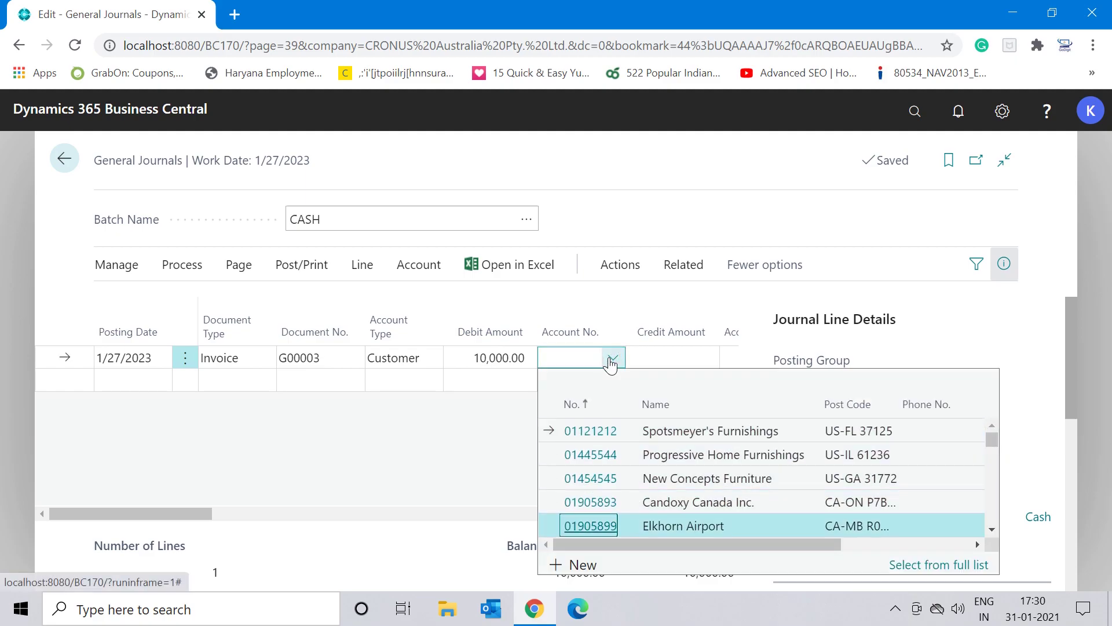
pyautogui.press('Up')
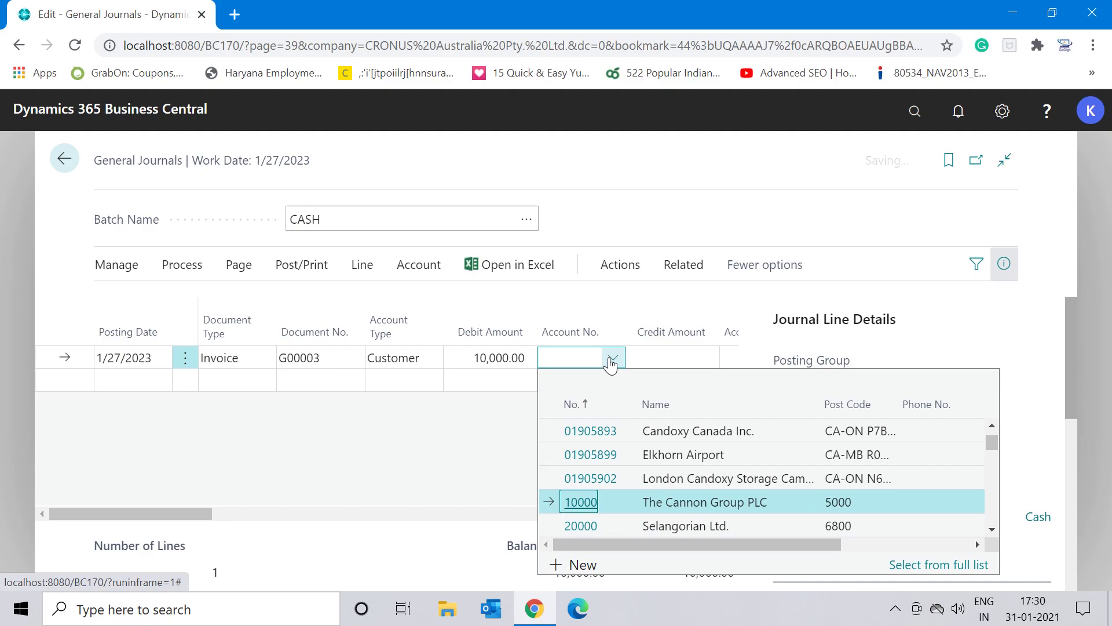
pyautogui.press('Return')
pyautogui.press('Tab')
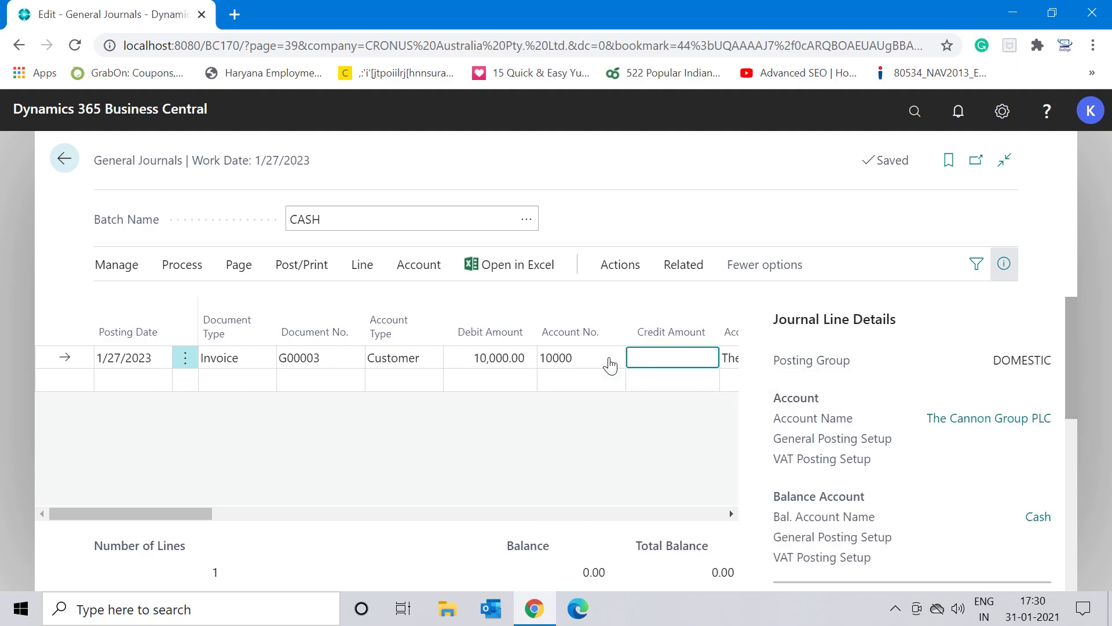
pyautogui.press('Down')
pyautogui.press('Up')
pyautogui.hotkey('shift', 'Tab')
pyautogui.hotkey('shift', 'Tab')
pyautogui.hotkey('shift', 'Tab')
pyautogui.hotkey('shift', 'Tab')
pyautogui.hotkey('shift', 'Tab')
pyautogui.hotkey('shift', 'Tab')
pyautogui.press('Tab')
pyautogui.press('Tab')
pyautogui.press('Tab')
pyautogui.press('Tab')
pyautogui.press('Tab')
pyautogui.press('Tab')
pyautogui.press('Tab')
pyautogui.press('Tab')
pyautogui.hotkey('shift', 'Tab')
pyautogui.hotkey('shift', 'Tab')
pyautogui.hotkey('shift', 'Tab')
pyautogui.hotkey('shift', 'Tab')
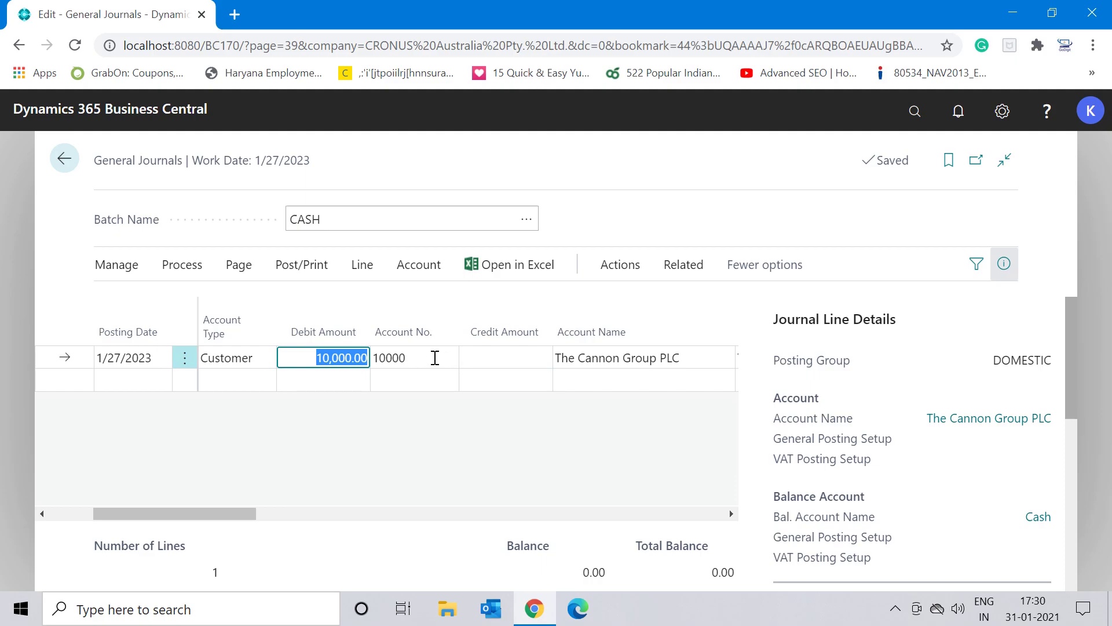
pyautogui.click(306, 269)
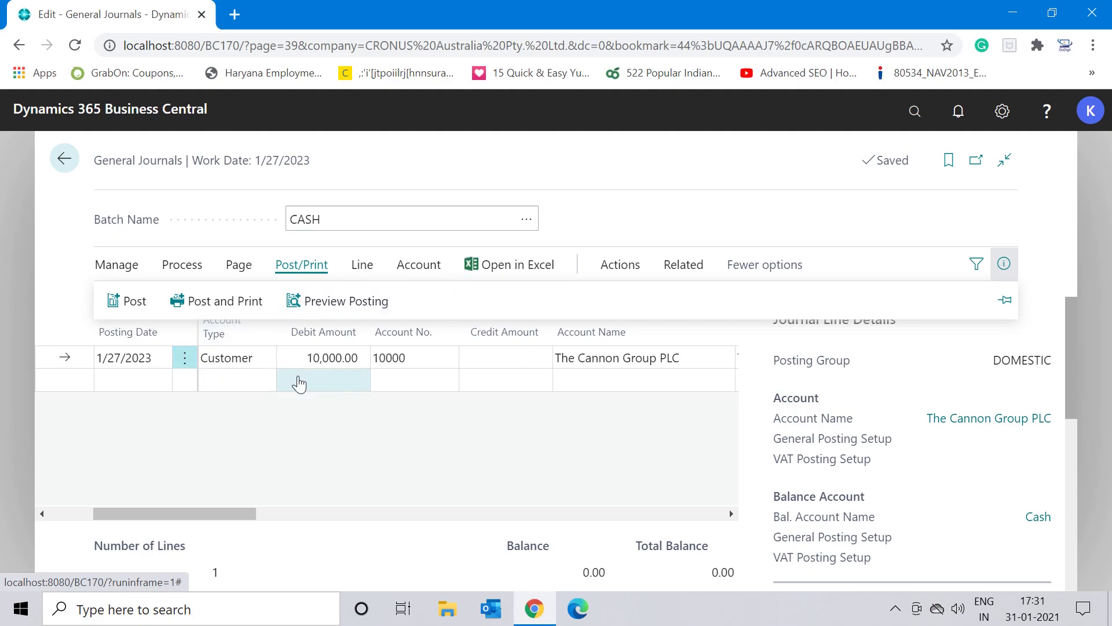
pyautogui.click(434, 353)
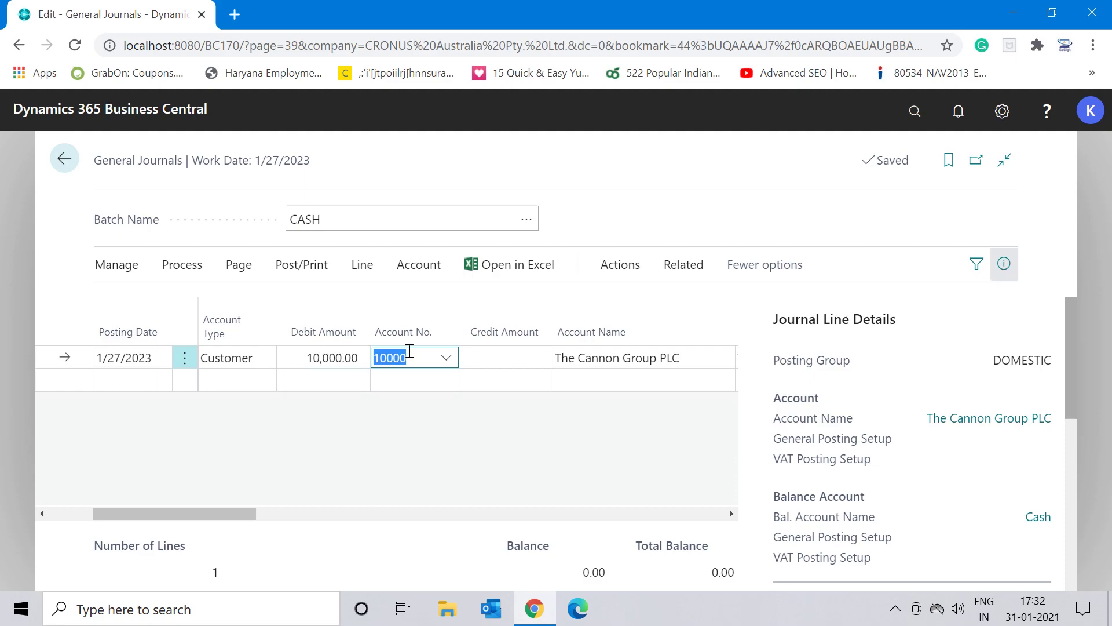
# Open Save as Standard Journal from the journal's Functions actions.
pyautogui.click(620, 273)
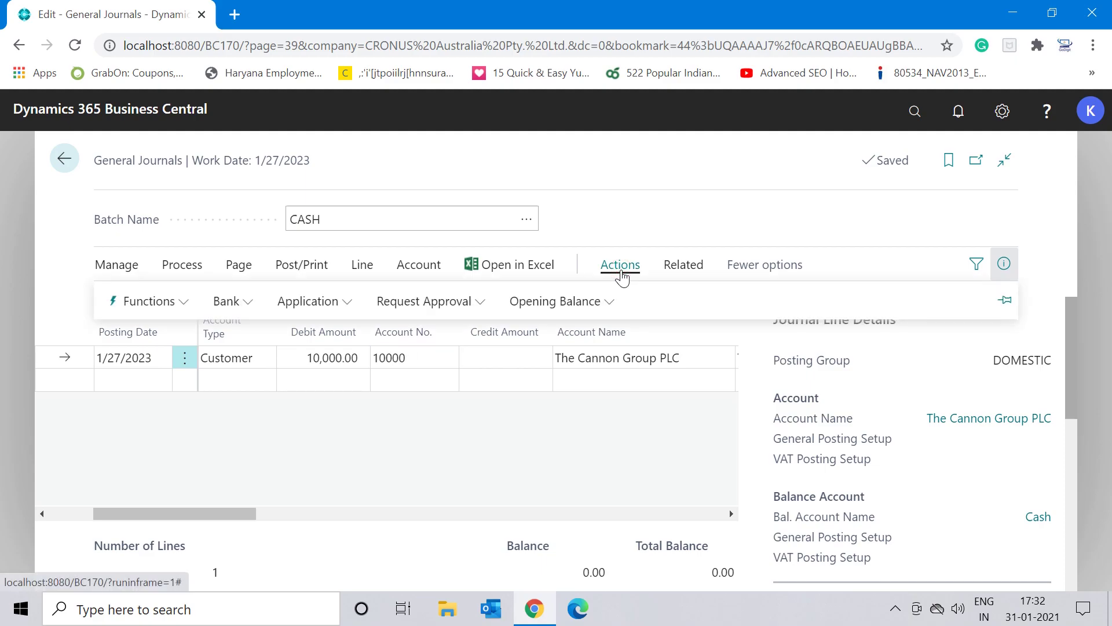
pyautogui.click(180, 311)
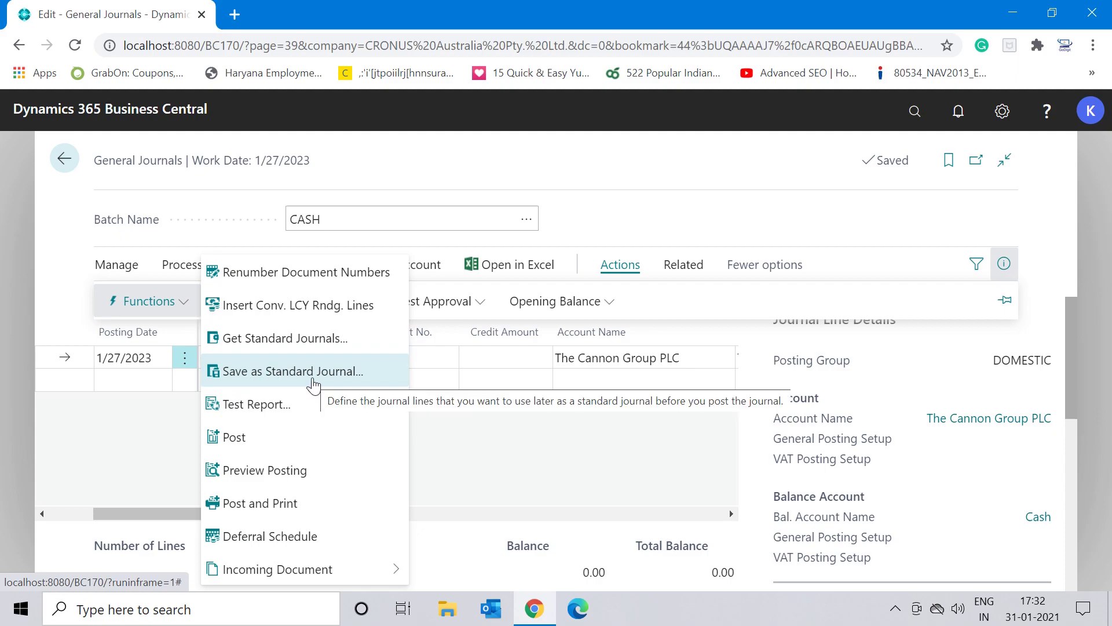
pyautogui.click(313, 384)
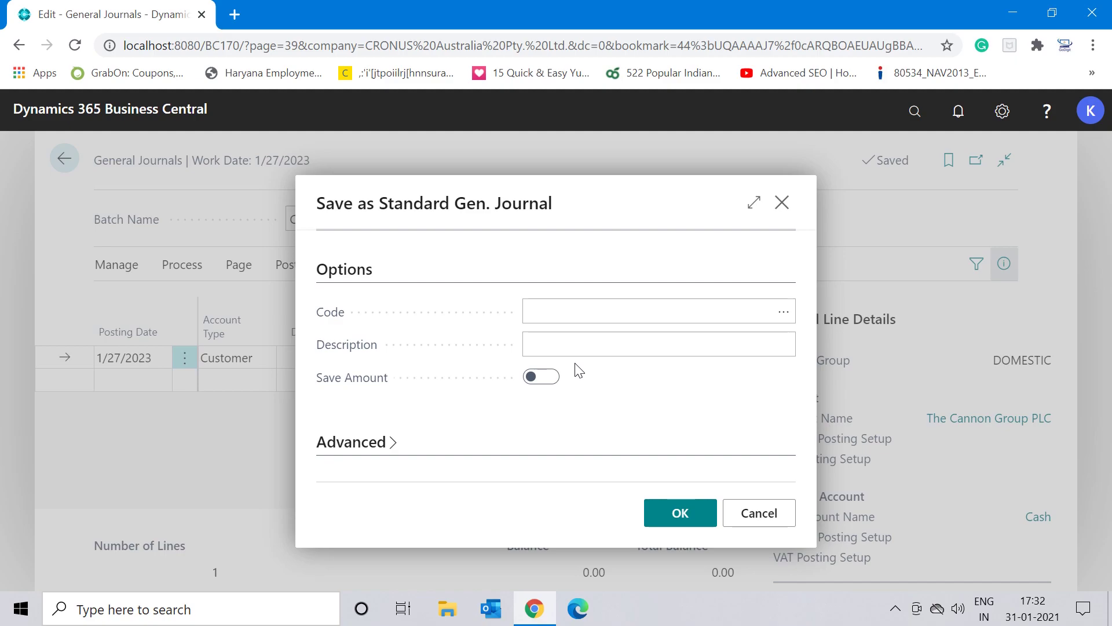
# Save standard journal 'Customer', described 'Customer Invoices Journal', with Save Amount turned on.
pyautogui.click(627, 317)
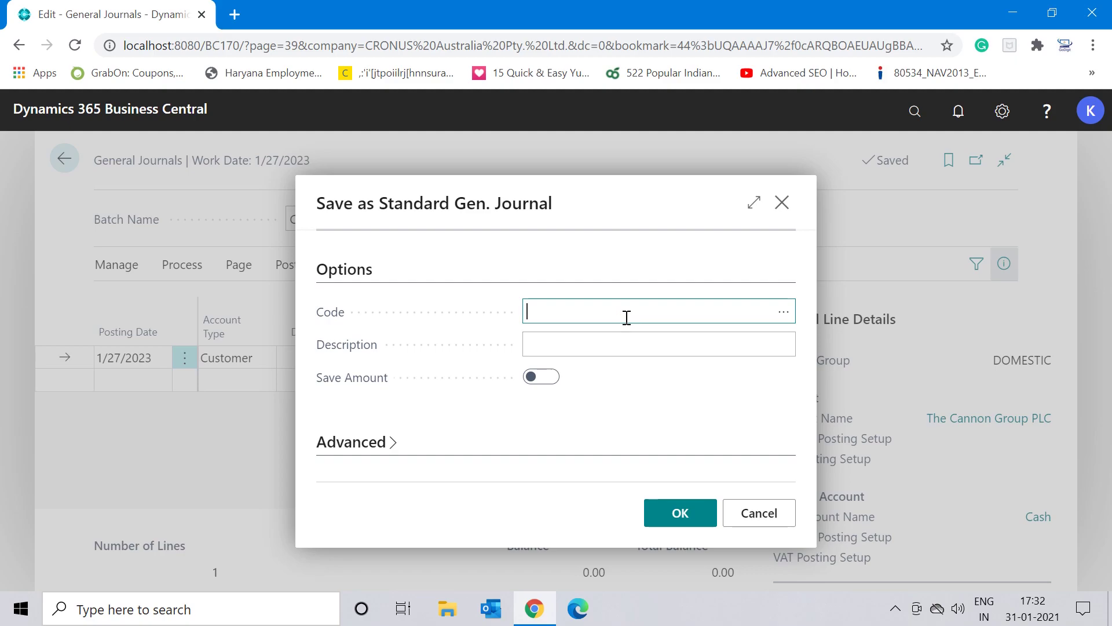
pyautogui.write('Customer')
pyautogui.click(567, 341)
pyautogui.write('Customer ')
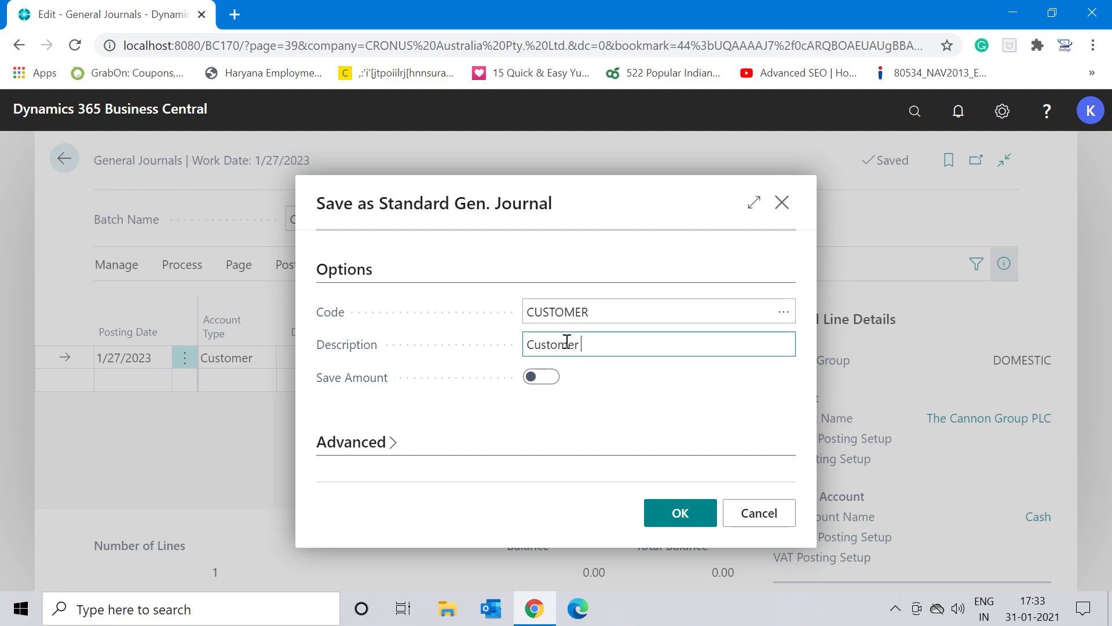
pyautogui.write('Invoices Journal')
pyautogui.click(551, 378)
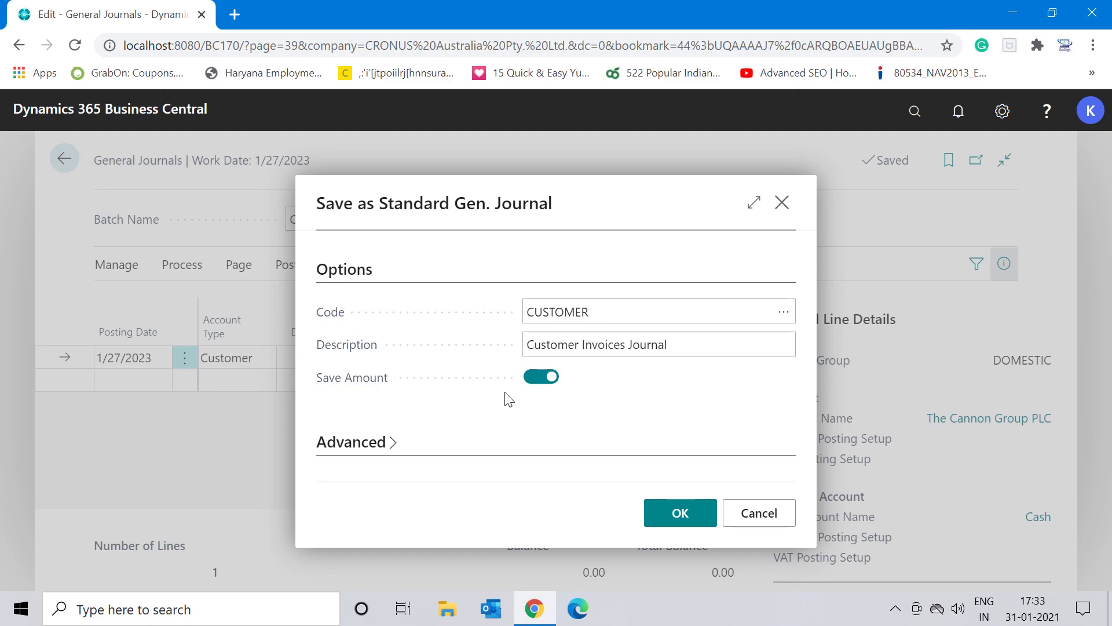
pyautogui.click(681, 513)
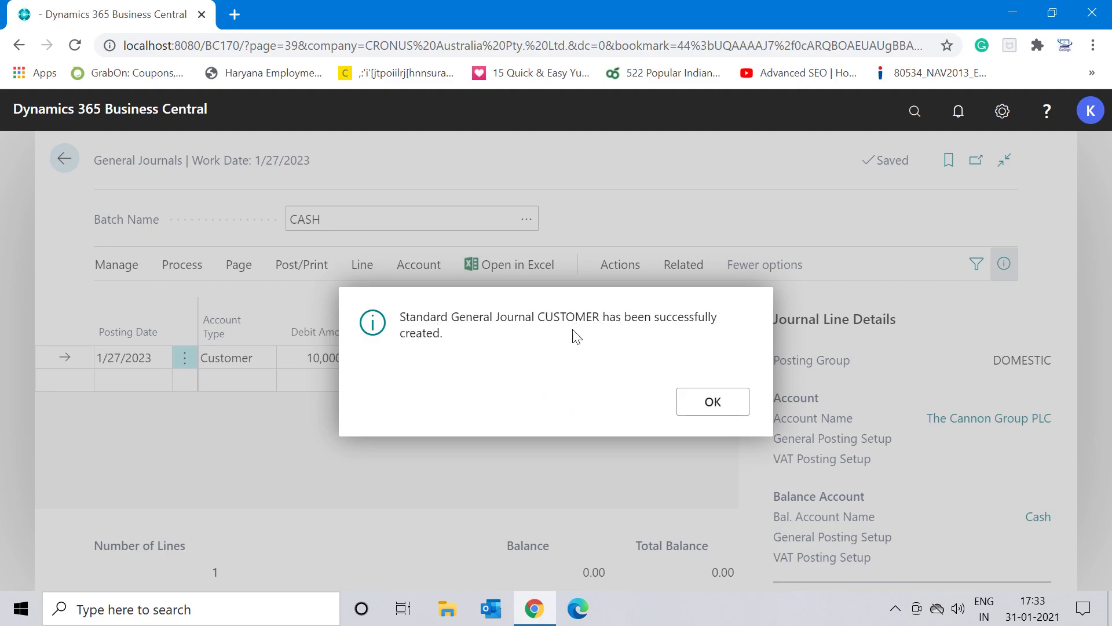
# Dismiss the confirmation, then post the CASH journal line and acknowledge success.
pyautogui.click(708, 402)
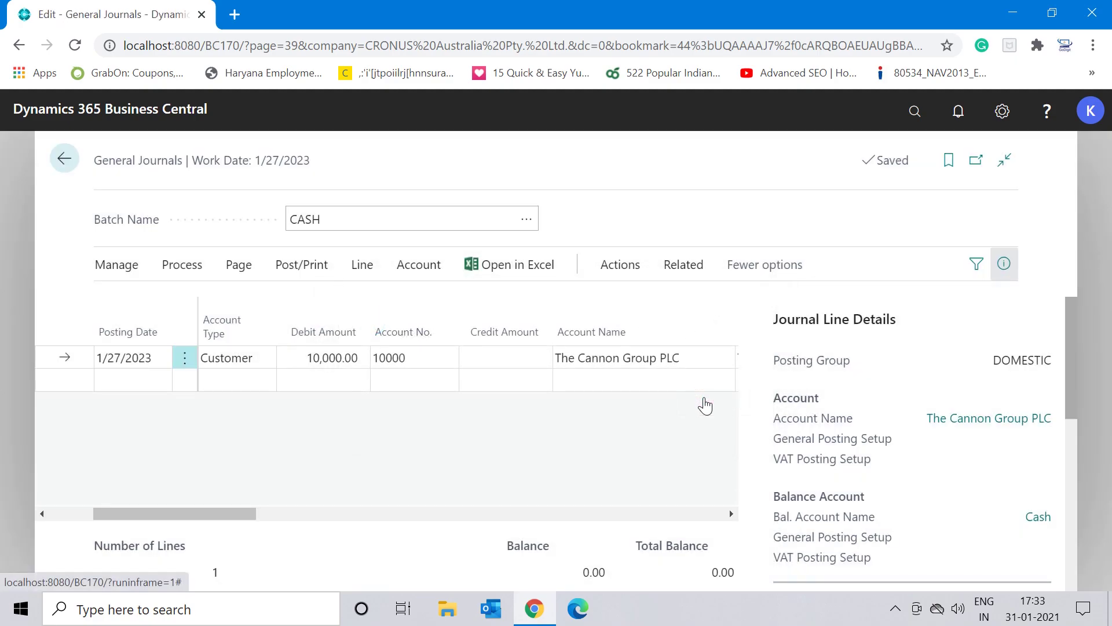
pyautogui.click(302, 265)
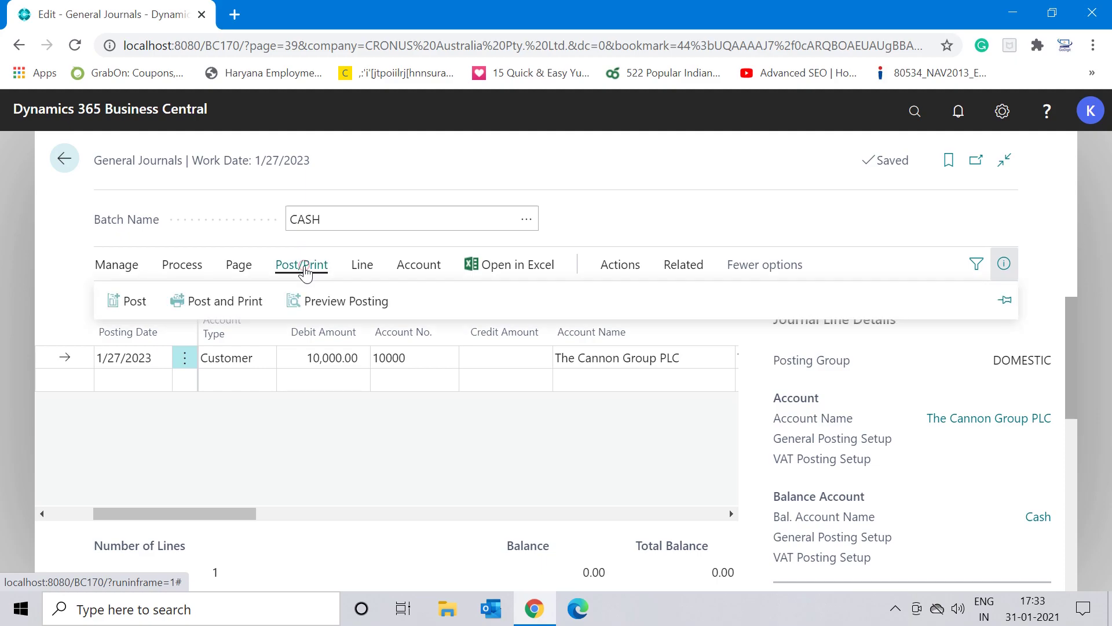
pyautogui.click(134, 301)
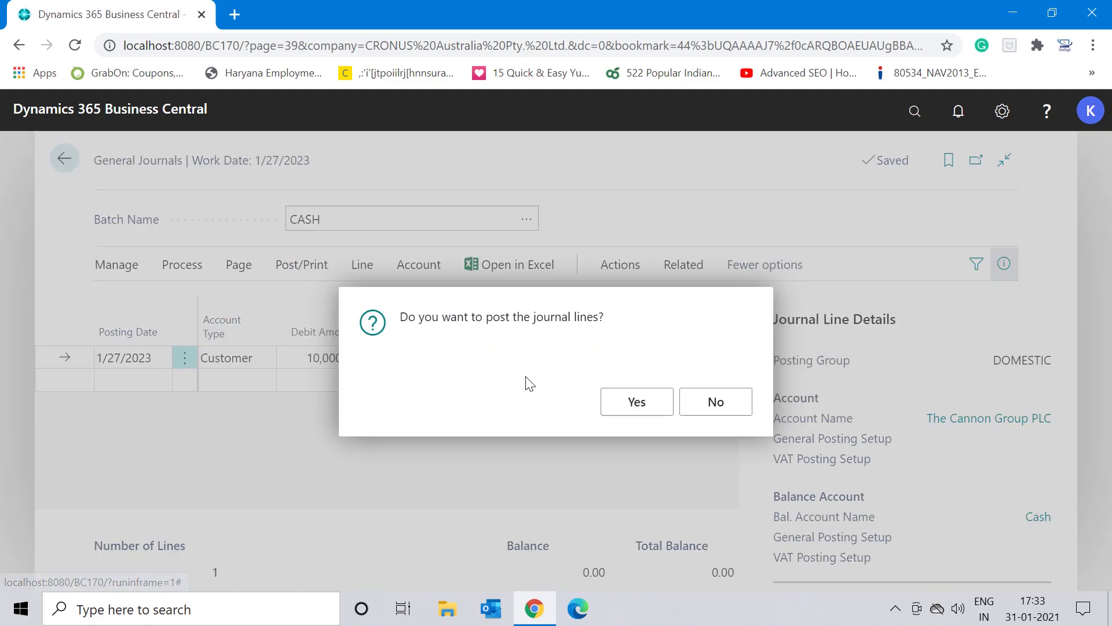
pyautogui.click(626, 414)
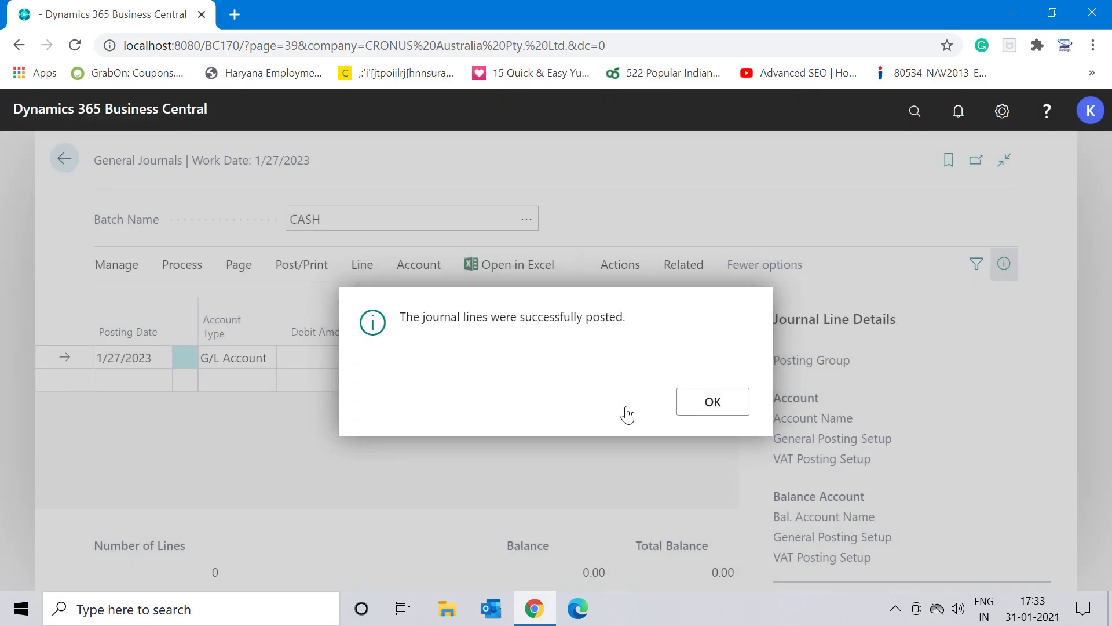
pyautogui.click(713, 402)
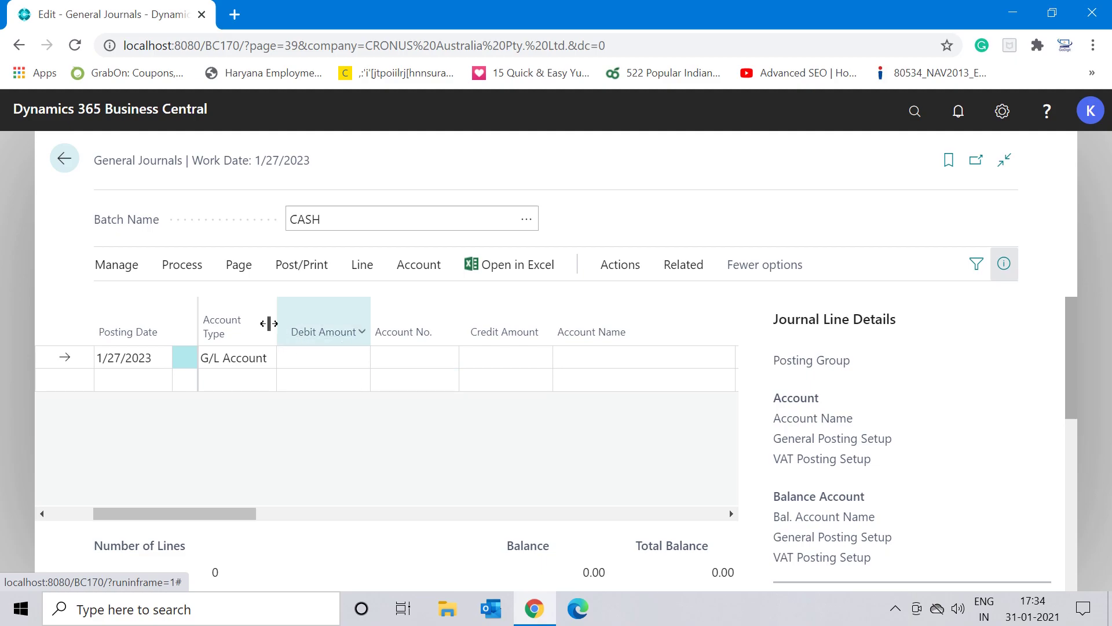
# Bring up Get Standard Journals and view the CUSTOMER standard journal.
pyautogui.click(183, 268)
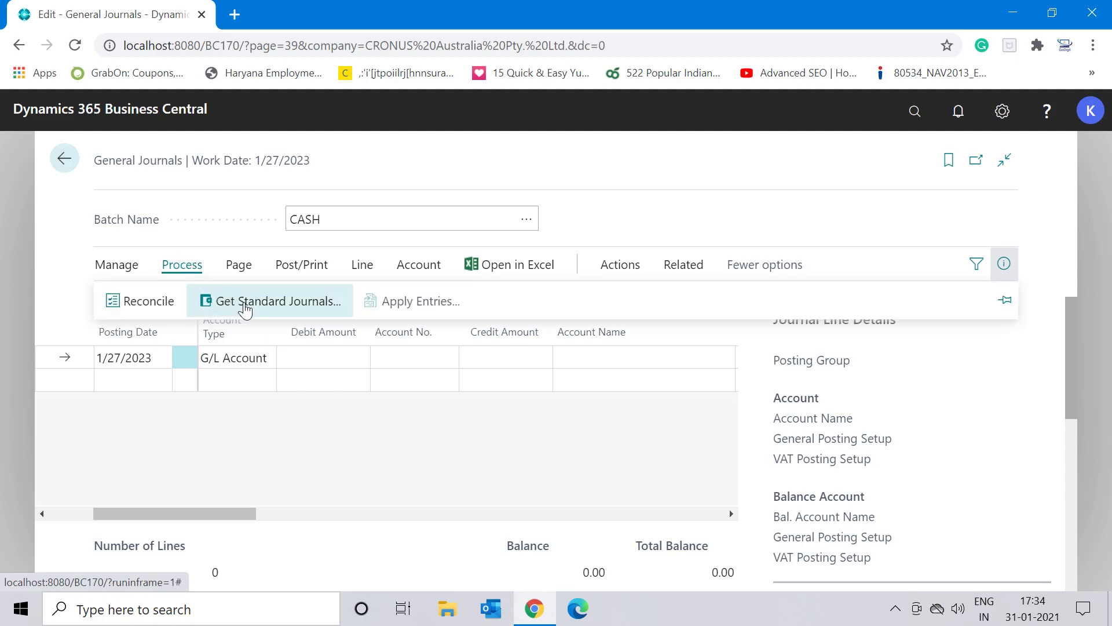
pyautogui.click(283, 302)
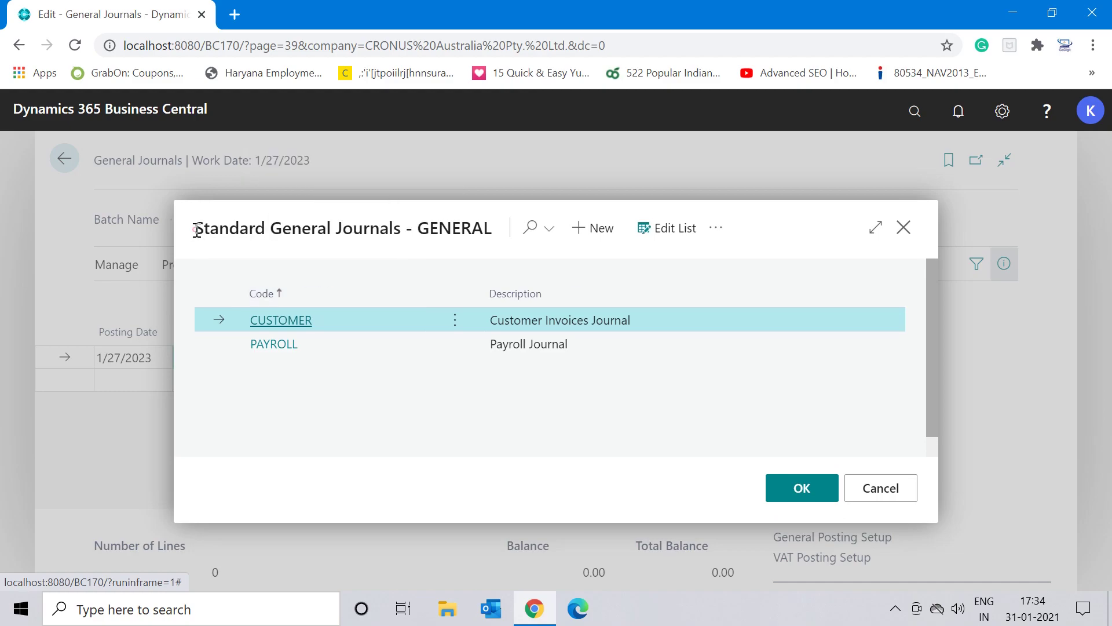
pyautogui.moveTo(195, 229); pyautogui.dragTo(419, 231)
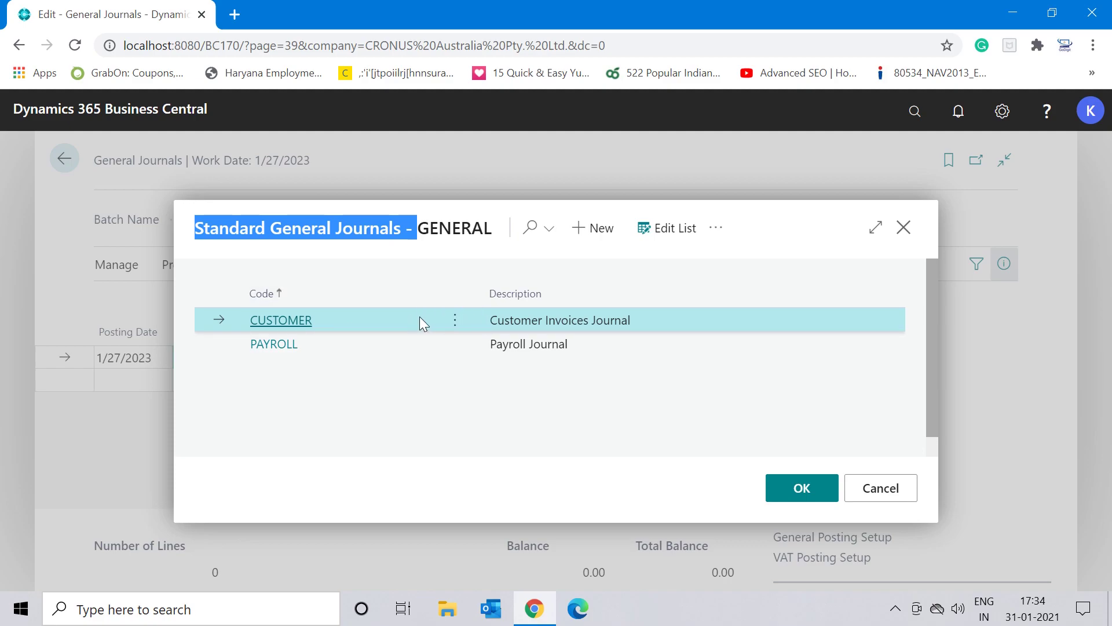
pyautogui.click(716, 236)
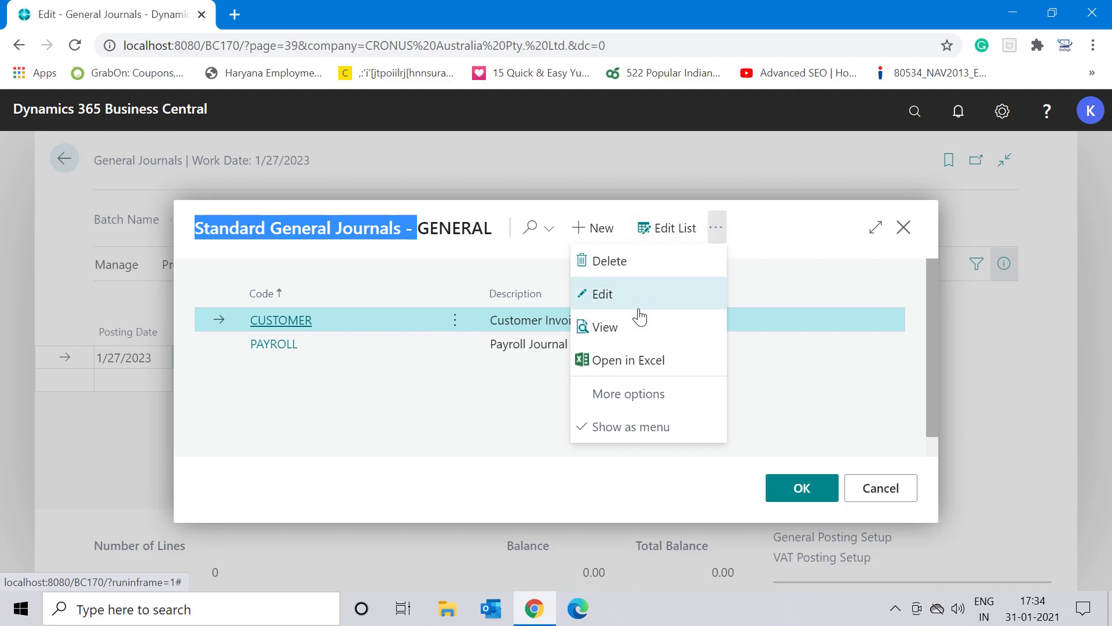
pyautogui.click(629, 326)
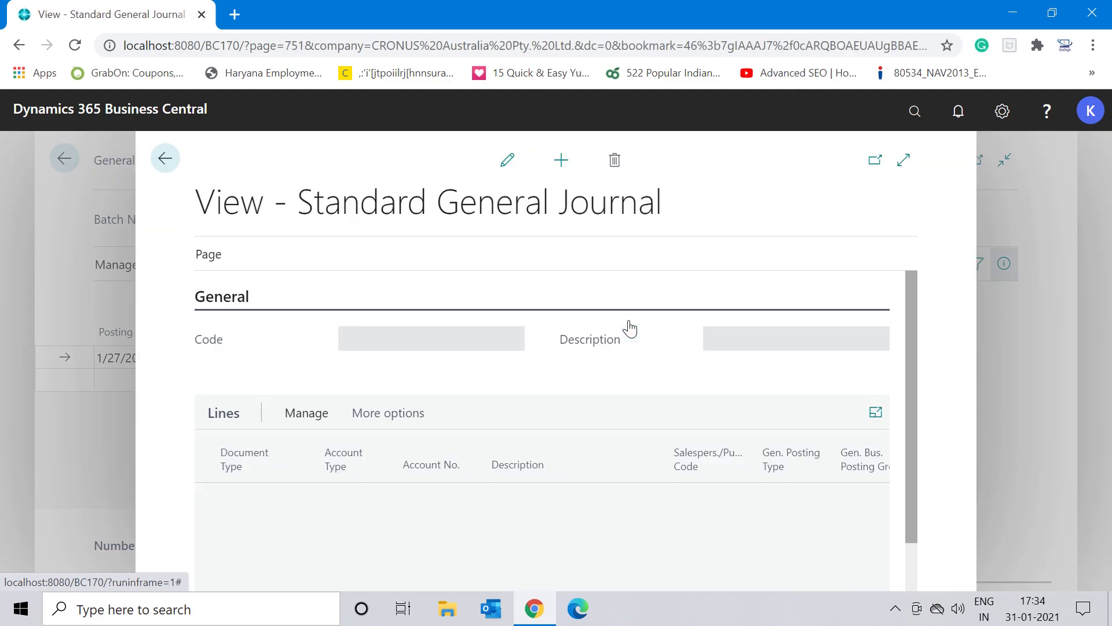
# Review CUSTOMER's Invoice line for 10,000.00, reopen it, then go back to the list.
pyautogui.moveTo(914, 350); pyautogui.dragTo(908, 412)
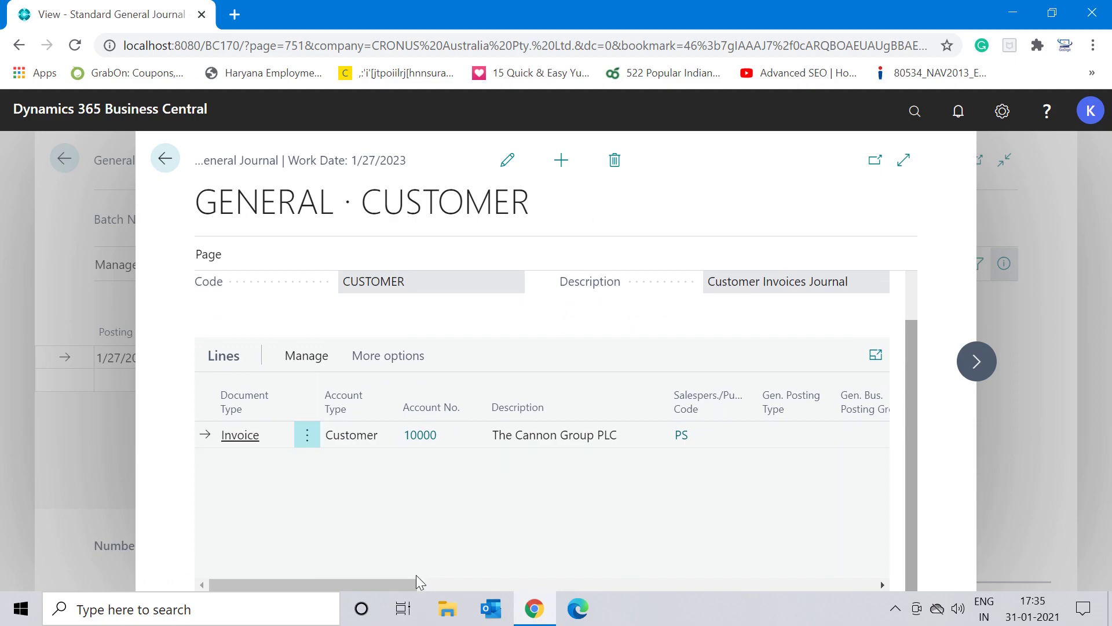
pyautogui.moveTo(413, 579); pyautogui.dragTo(583, 579)
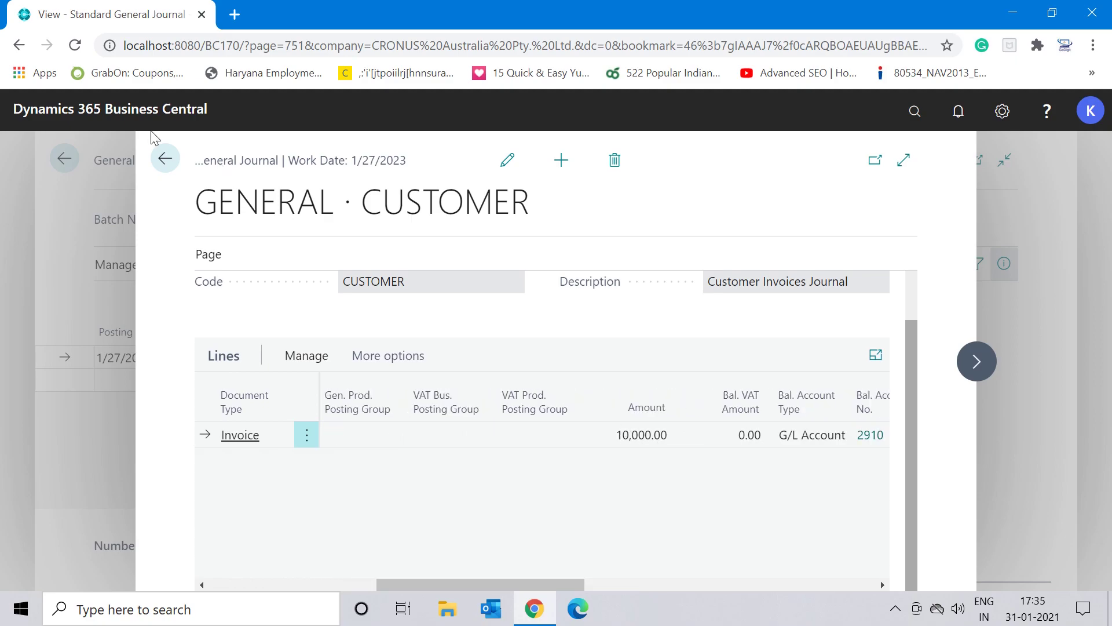
pyautogui.click(166, 160)
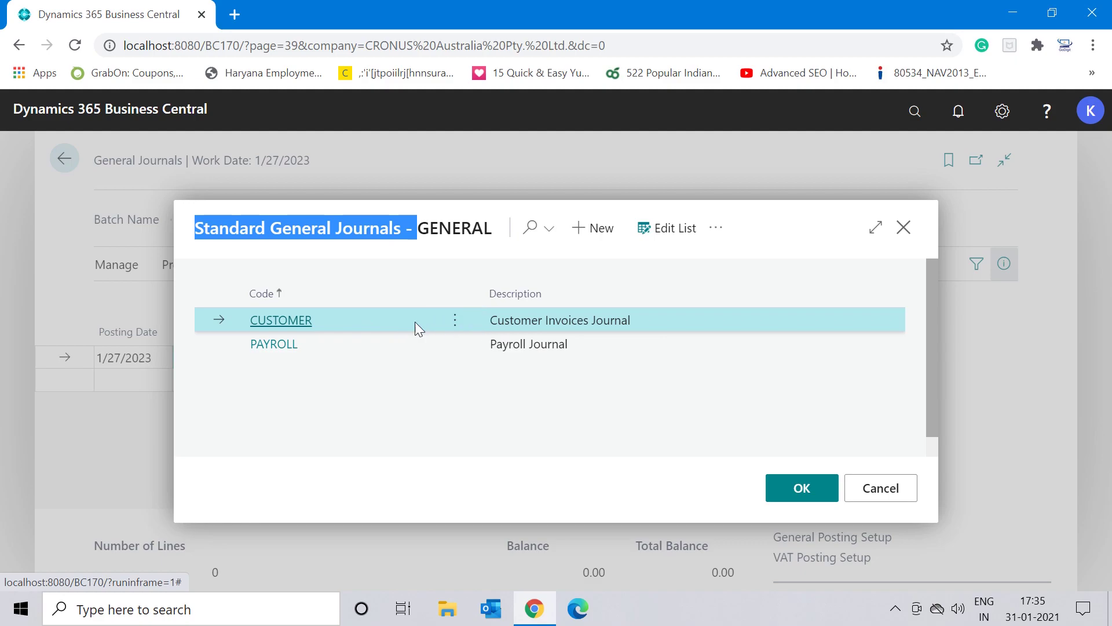
pyautogui.click(717, 227)
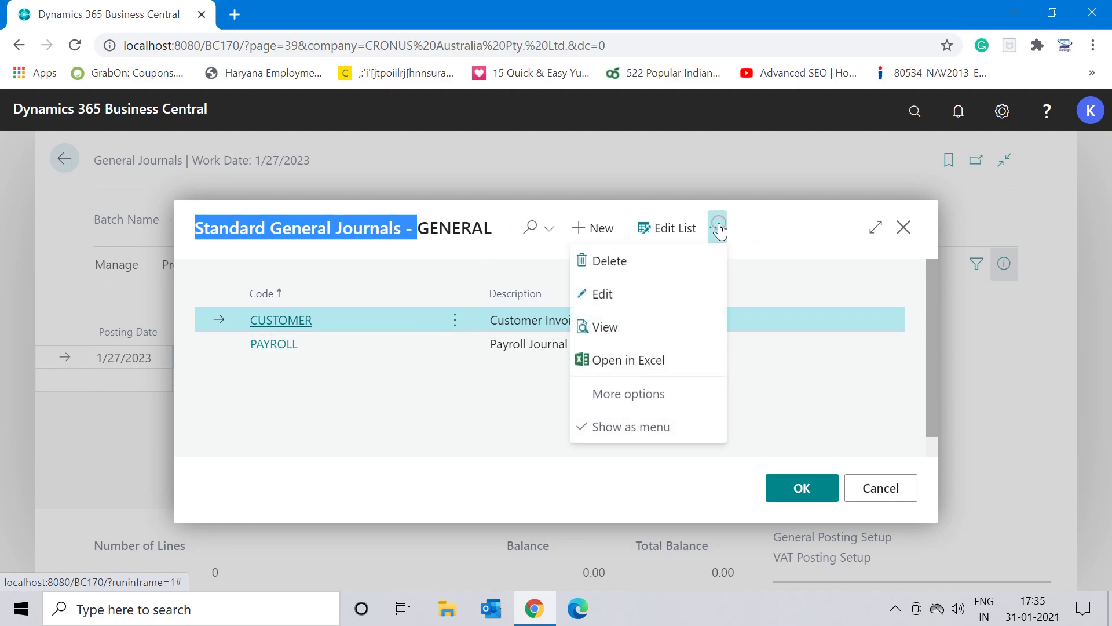
pyautogui.click(636, 329)
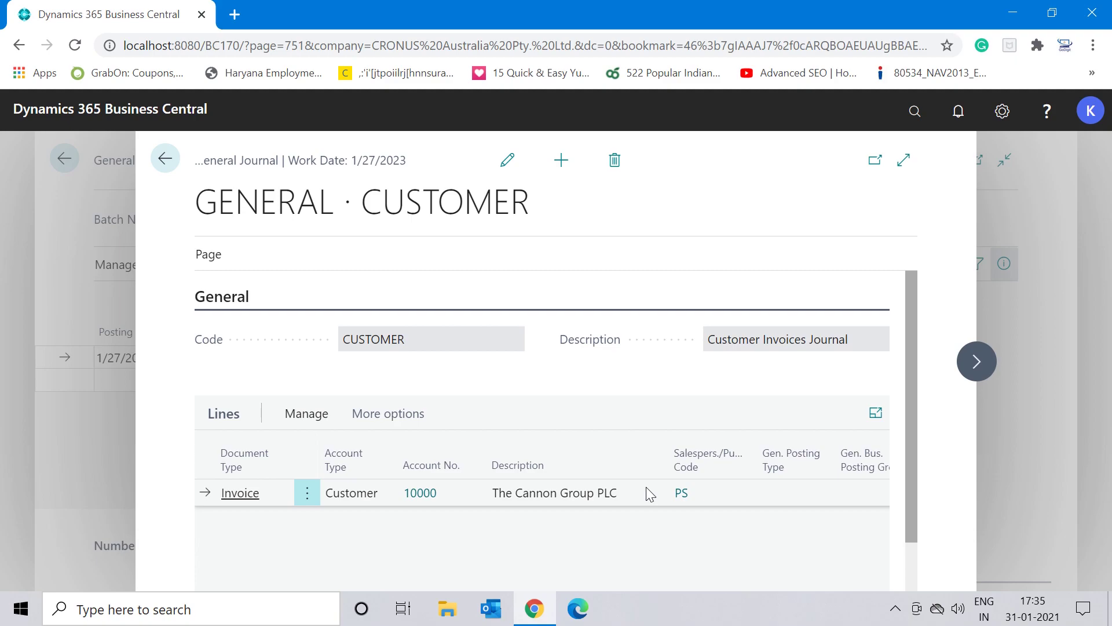
pyautogui.click(210, 255)
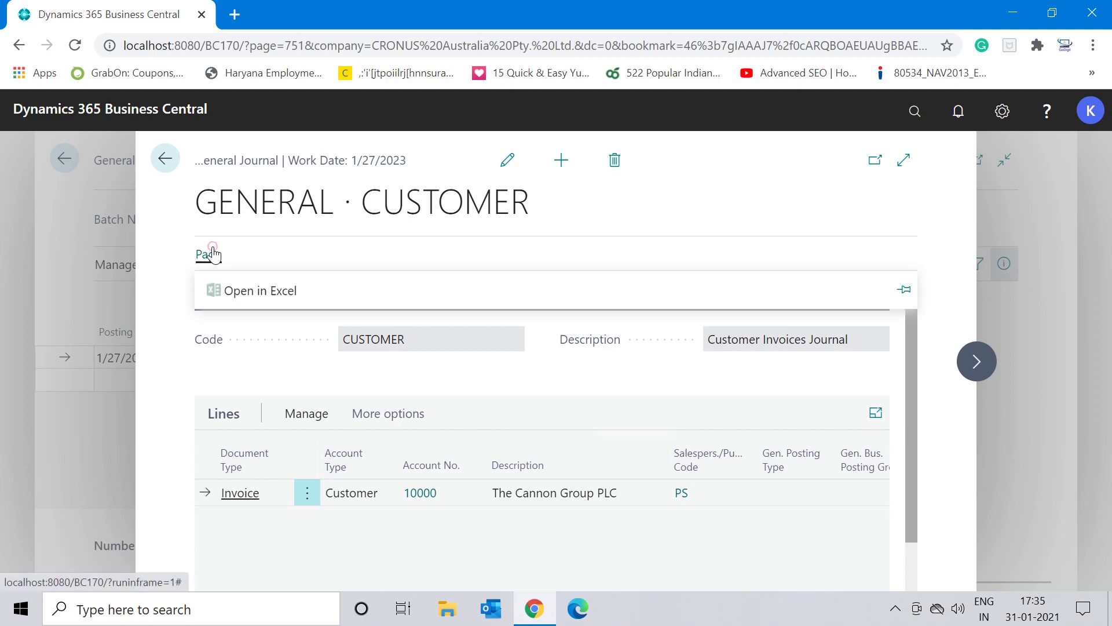
pyautogui.click(160, 157)
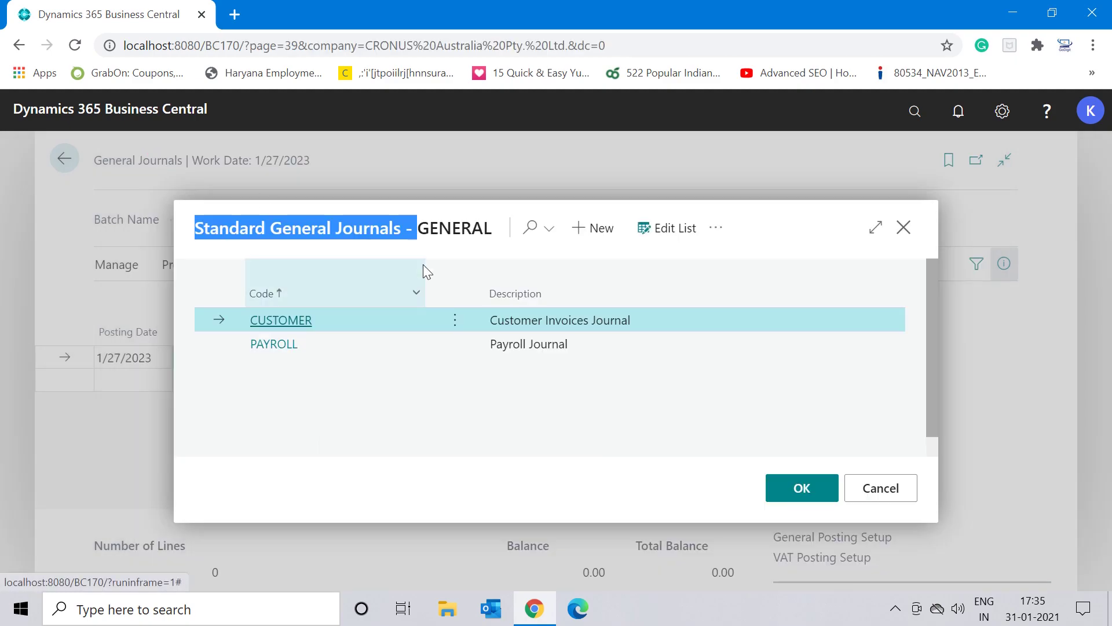
# Insert CUSTOMER's The Cannon Group PLC 10,000.00 line into the CASH journal.
pyautogui.click(531, 325)
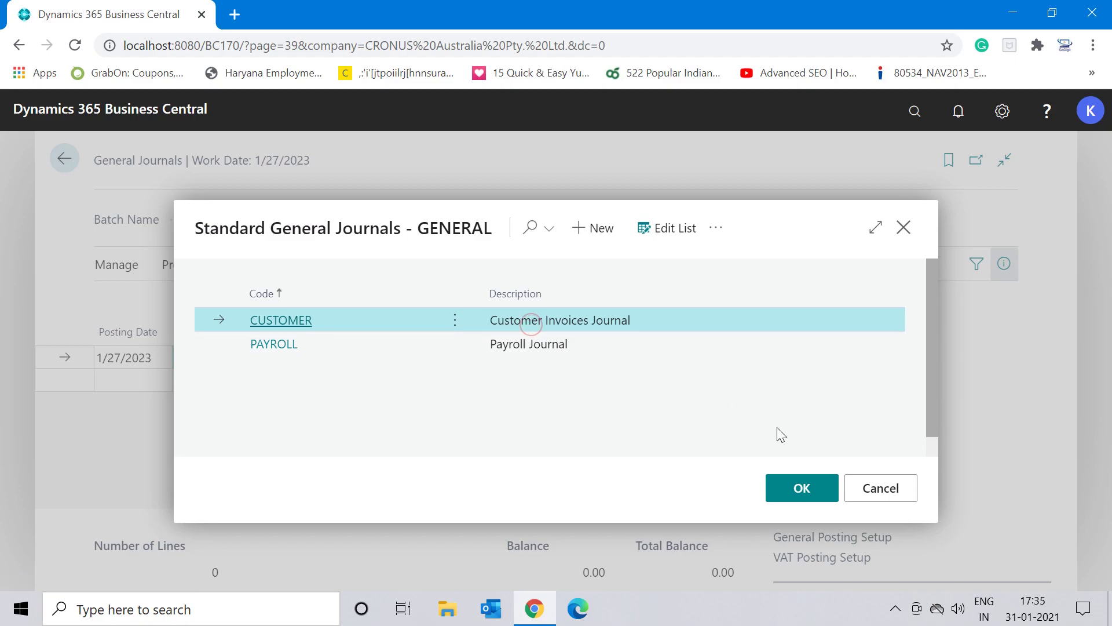
pyautogui.click(799, 496)
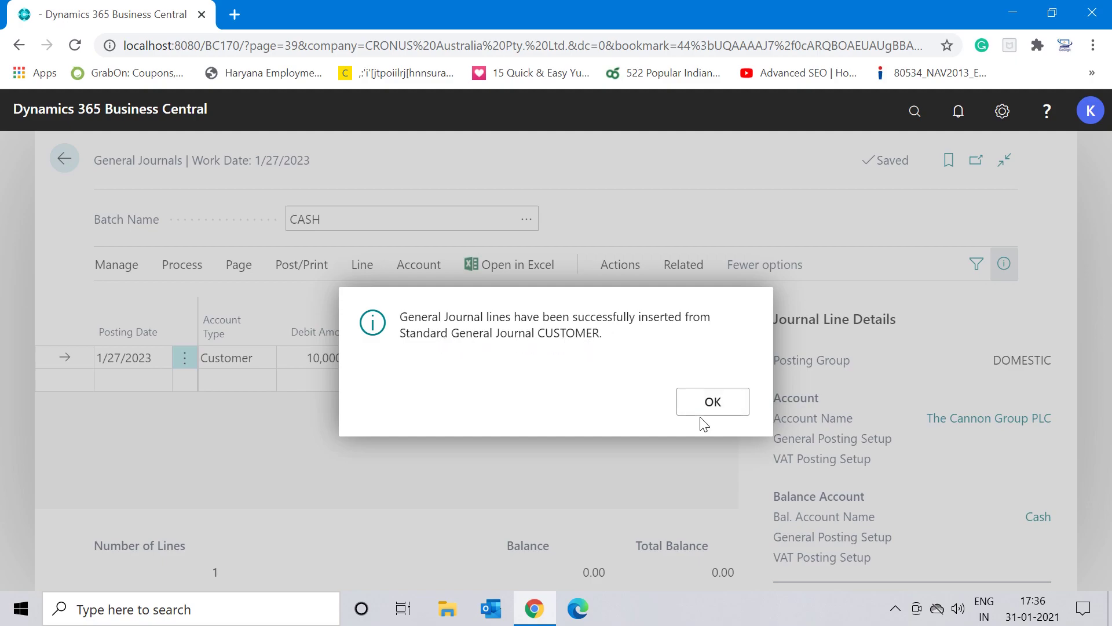
pyautogui.click(720, 407)
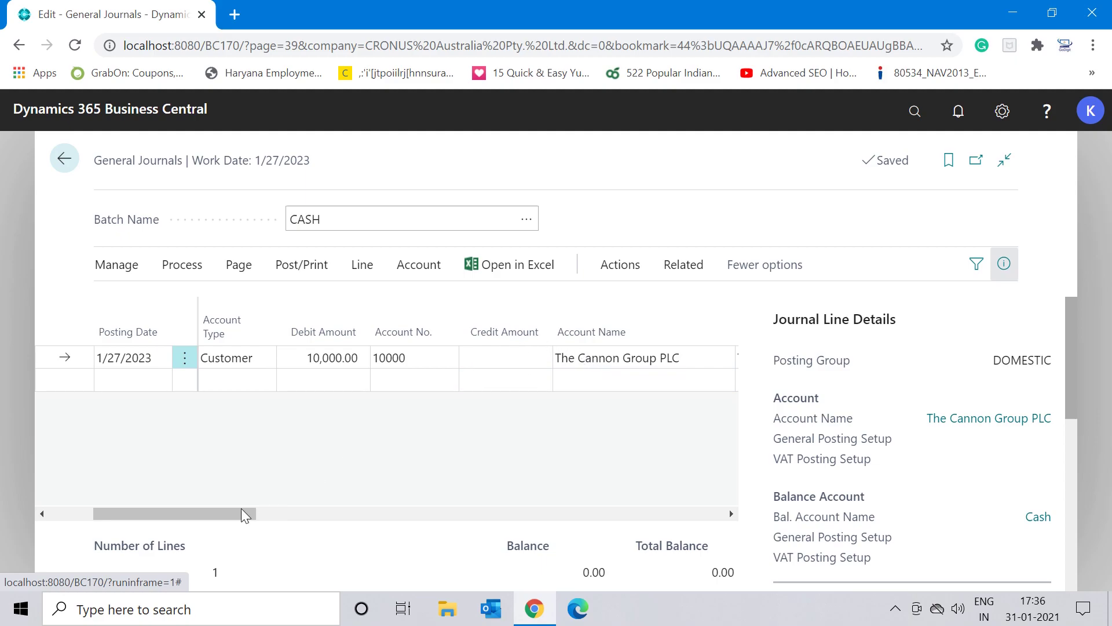
pyautogui.moveTo(234, 512); pyautogui.dragTo(282, 513)
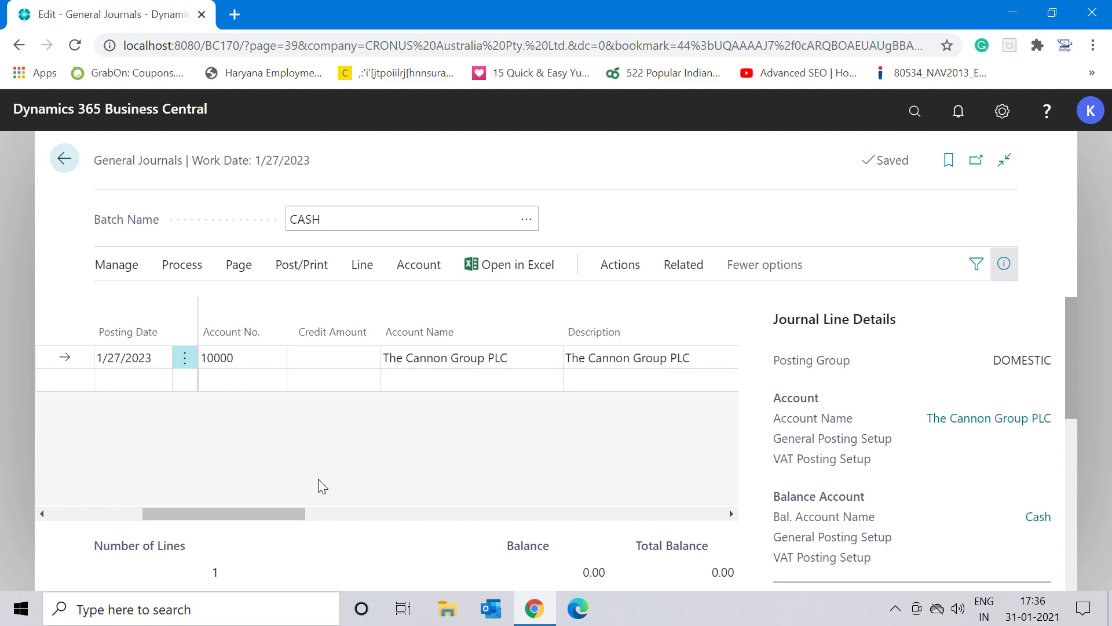
pyautogui.moveTo(287, 508); pyautogui.dragTo(447, 500)
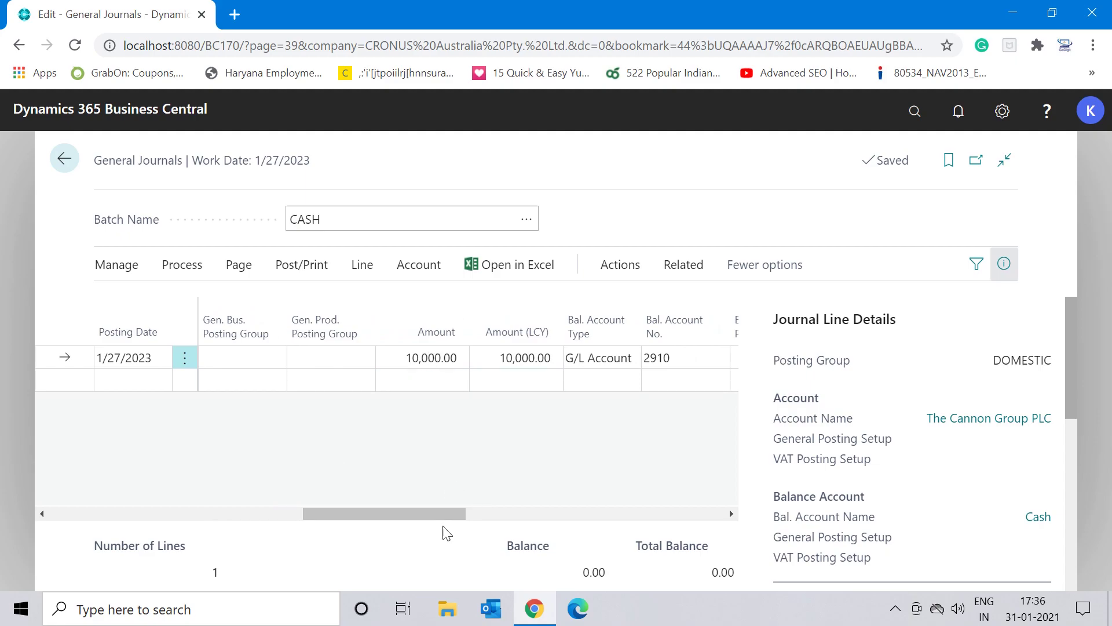
pyautogui.moveTo(454, 519); pyautogui.dragTo(322, 501)
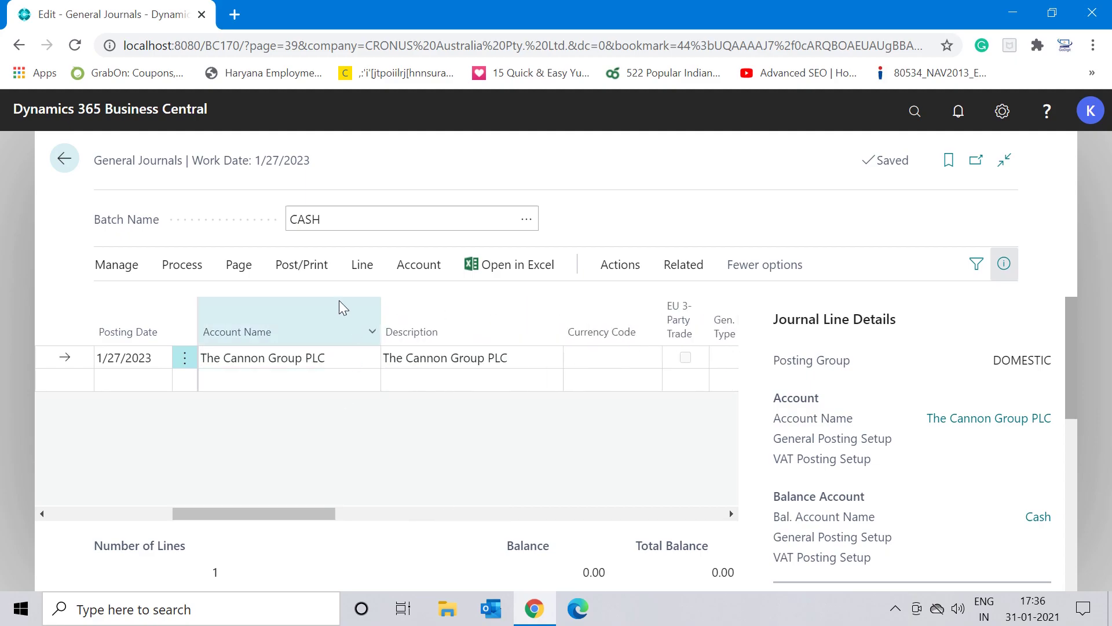
# Post the inserted CASH journal line and dismiss the success message.
pyautogui.click(306, 272)
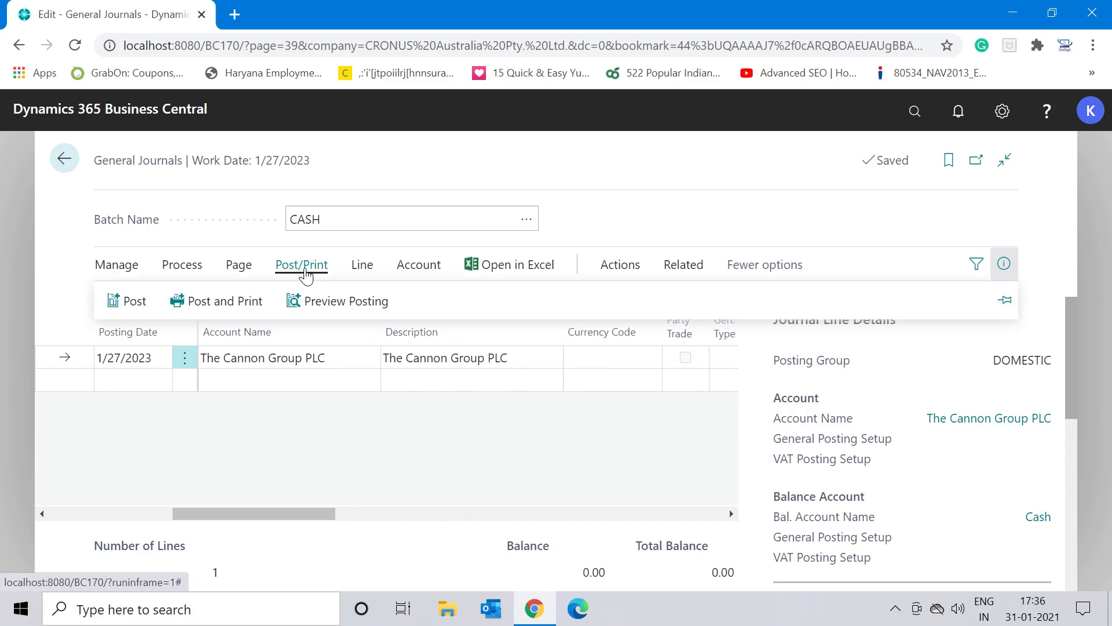
pyautogui.click(132, 311)
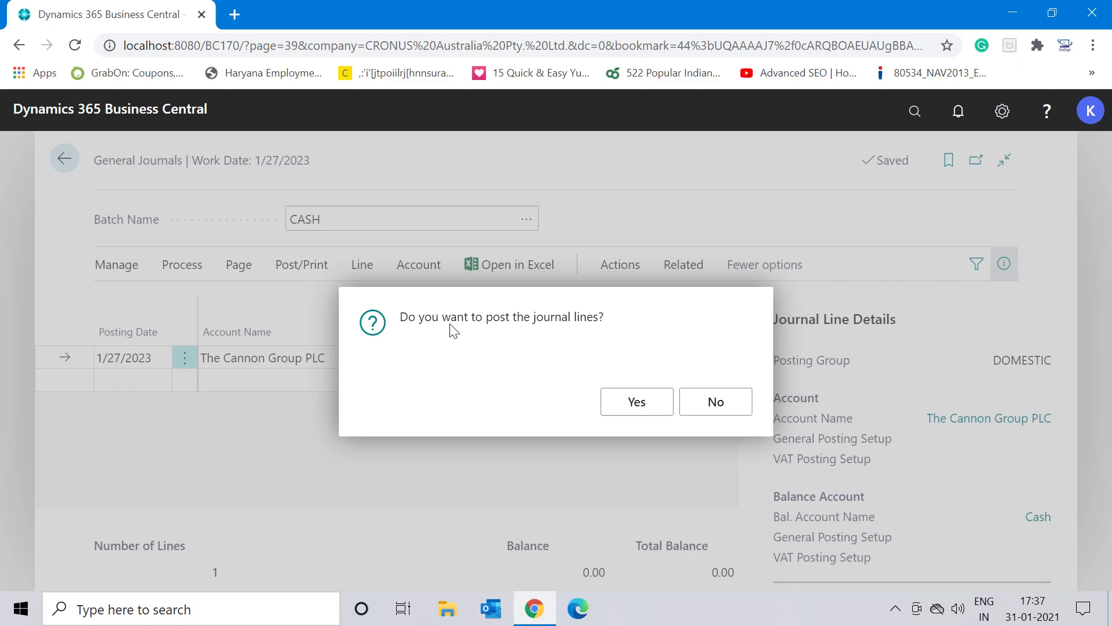
pyautogui.click(629, 407)
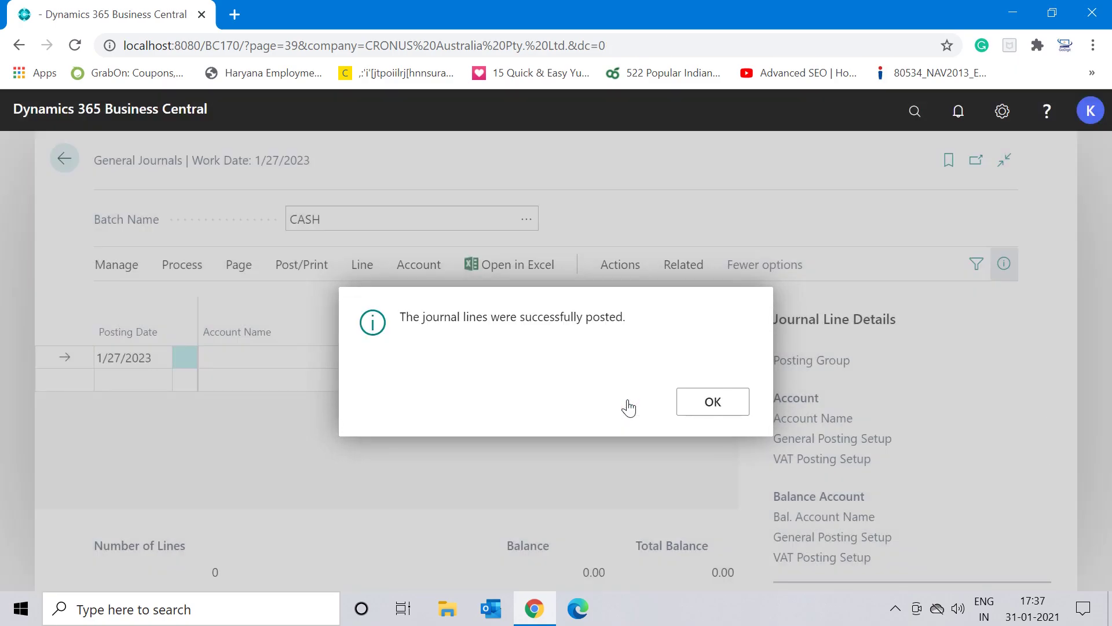
pyautogui.click(702, 398)
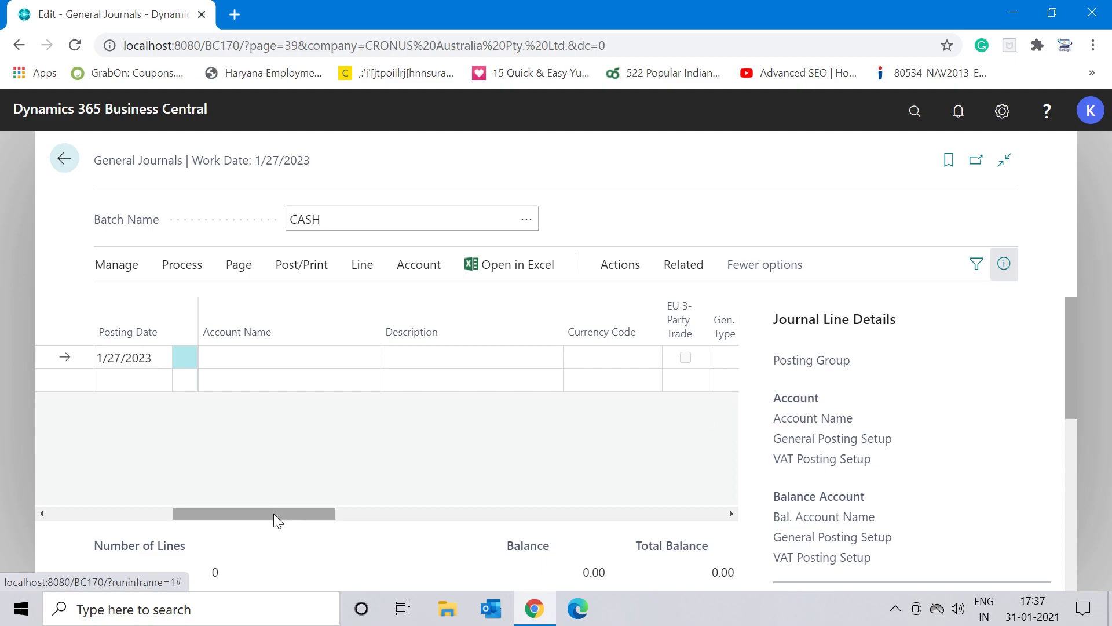
pyautogui.moveTo(273, 513); pyautogui.dragTo(106, 507)
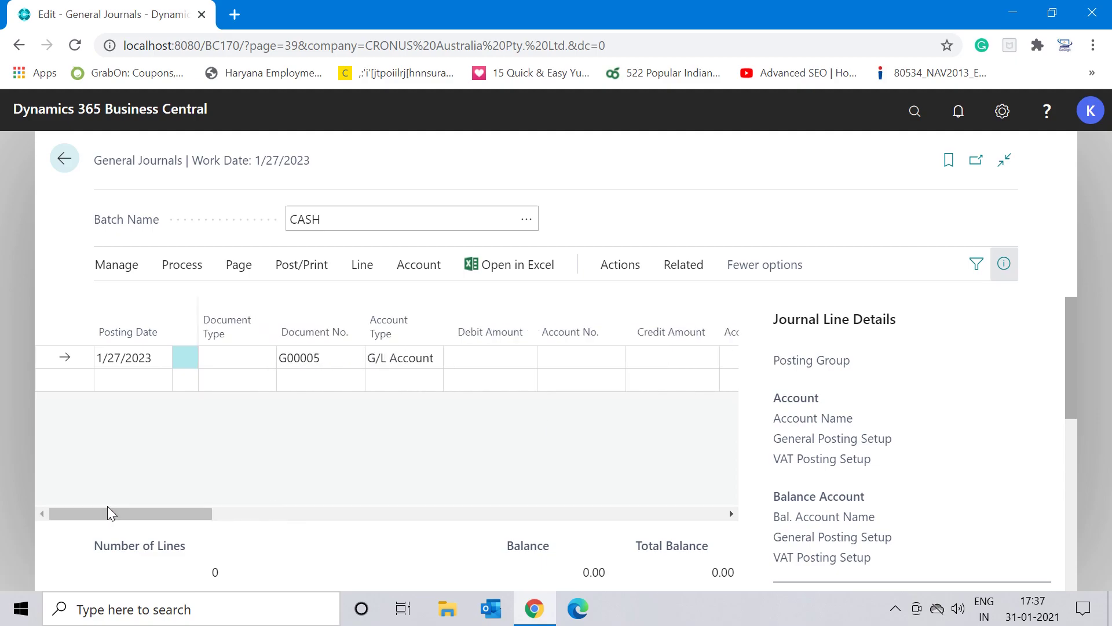